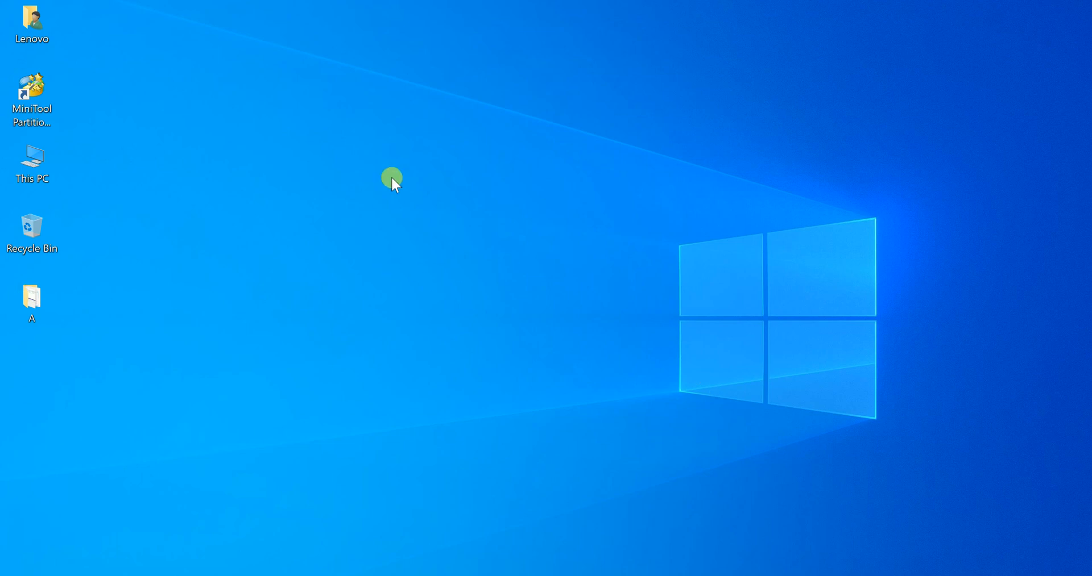
Open Computer Management for This PC, show Disk Management and maximize the window
right_click(389, 154)
left_click(274, 207)
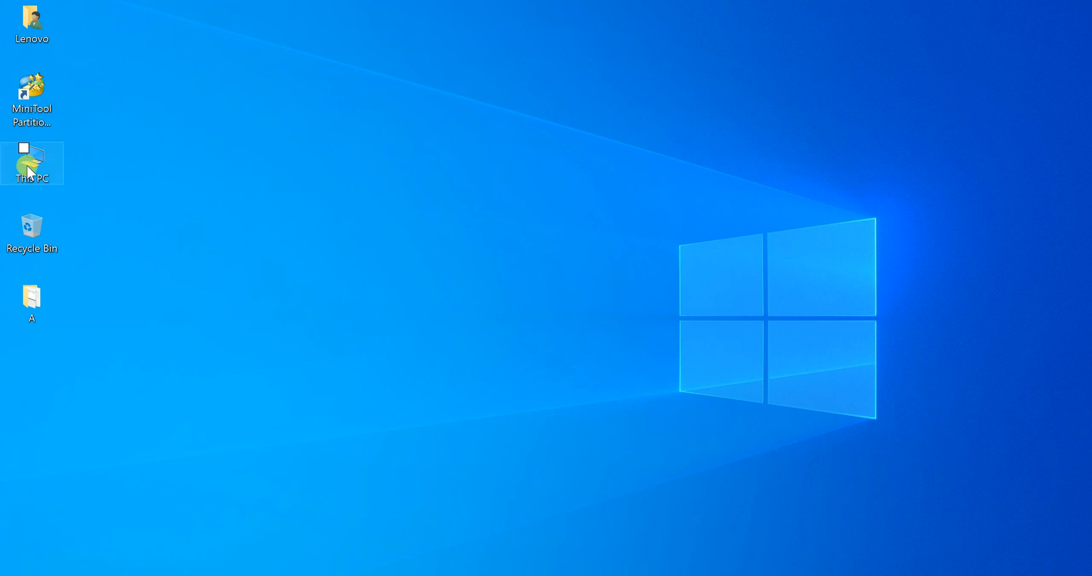
right_click(34, 177)
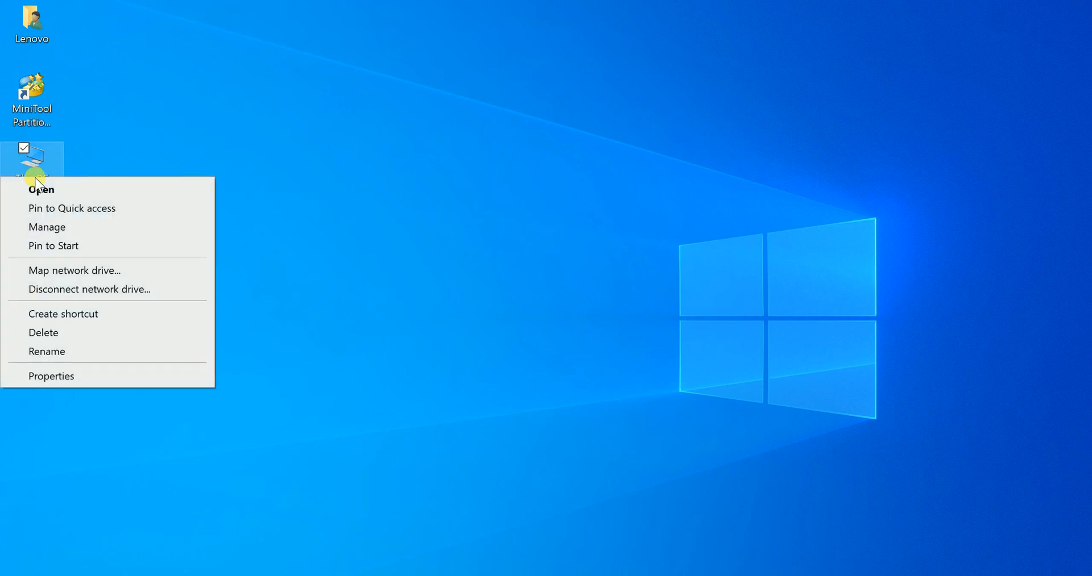
left_click(59, 230)
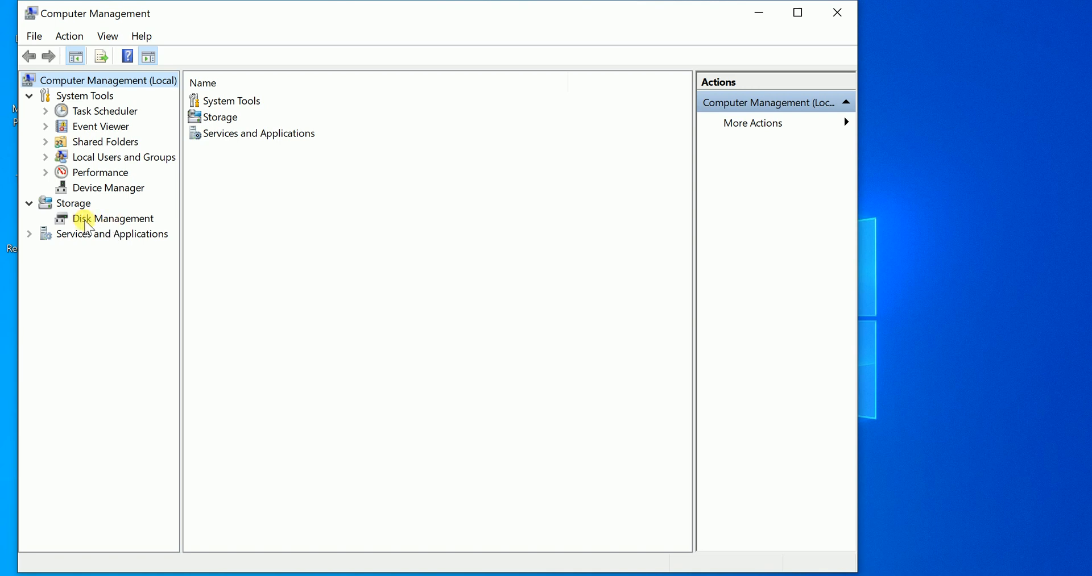
left_click(105, 220)
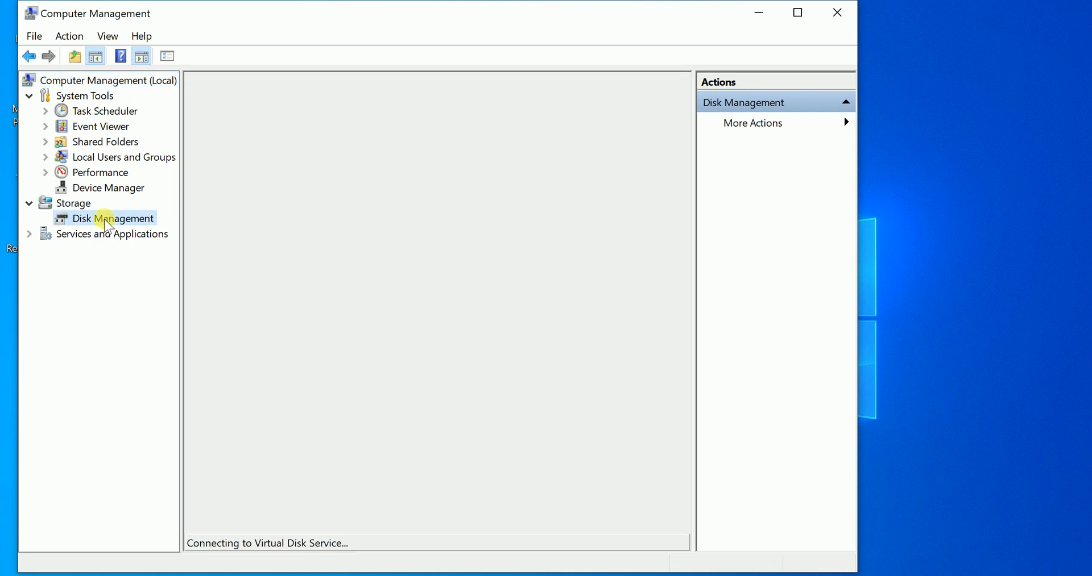
left_click(797, 12)
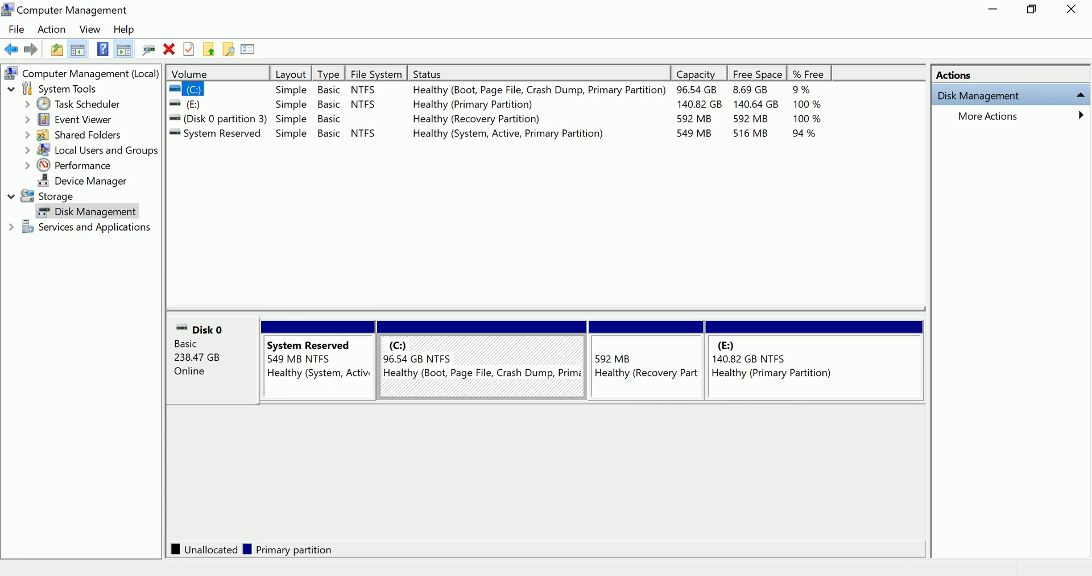
Switch to File Explorer to examine the C: and E: drives' space and the contents of E:, then return to Disk Management
left_click(441, 523)
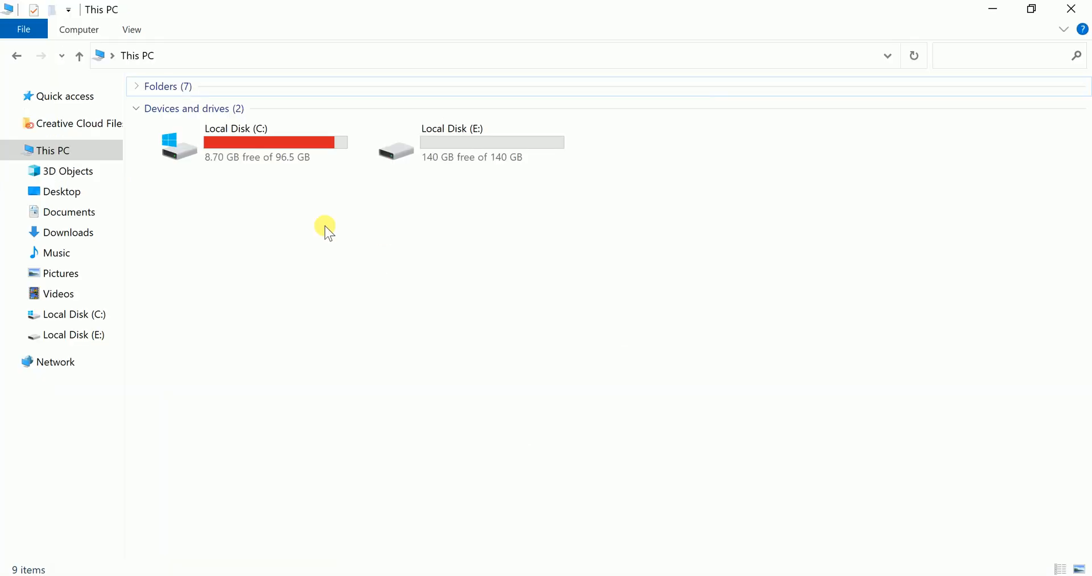
mouse_move(228, 161)
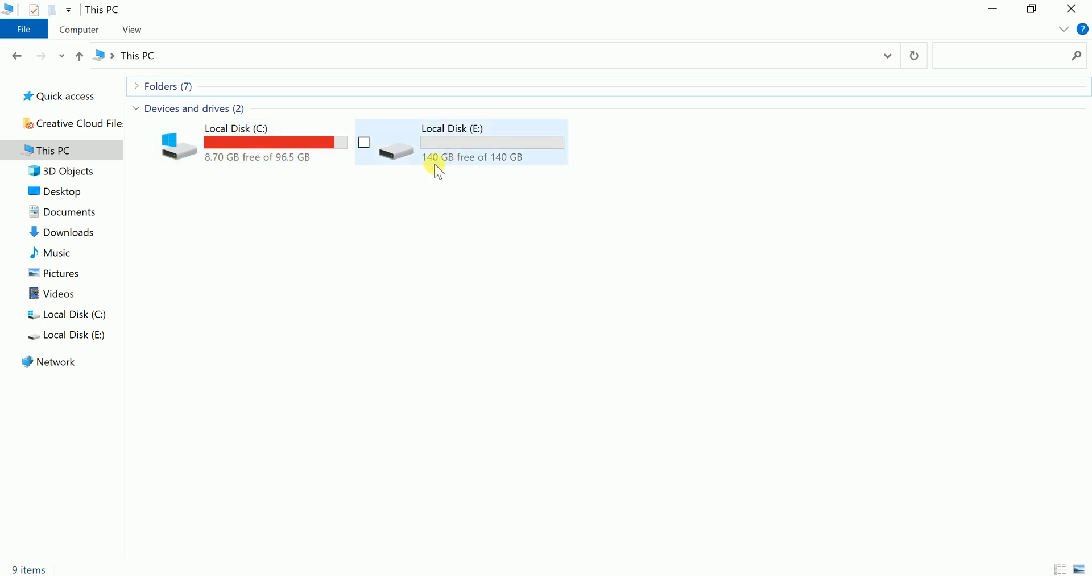
left_click(460, 143)
double_click(461, 147)
left_click(13, 57)
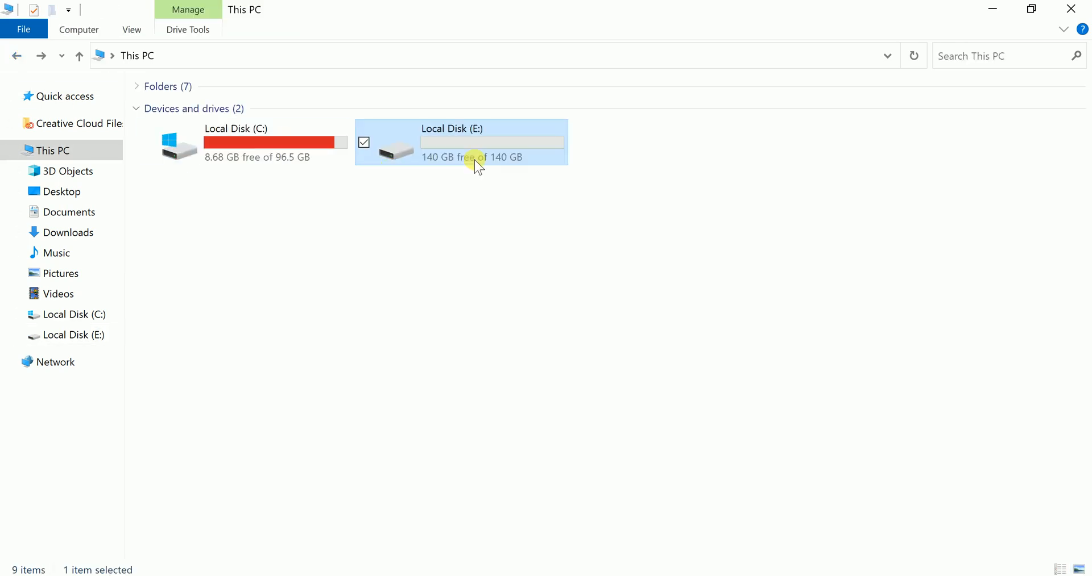
left_click(513, 248)
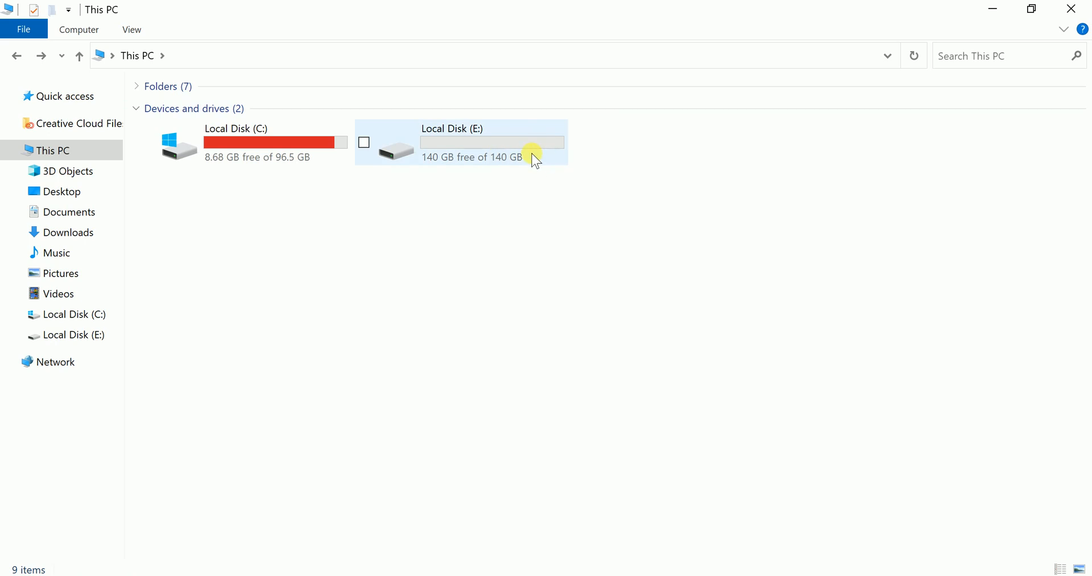
mouse_move(290, 187)
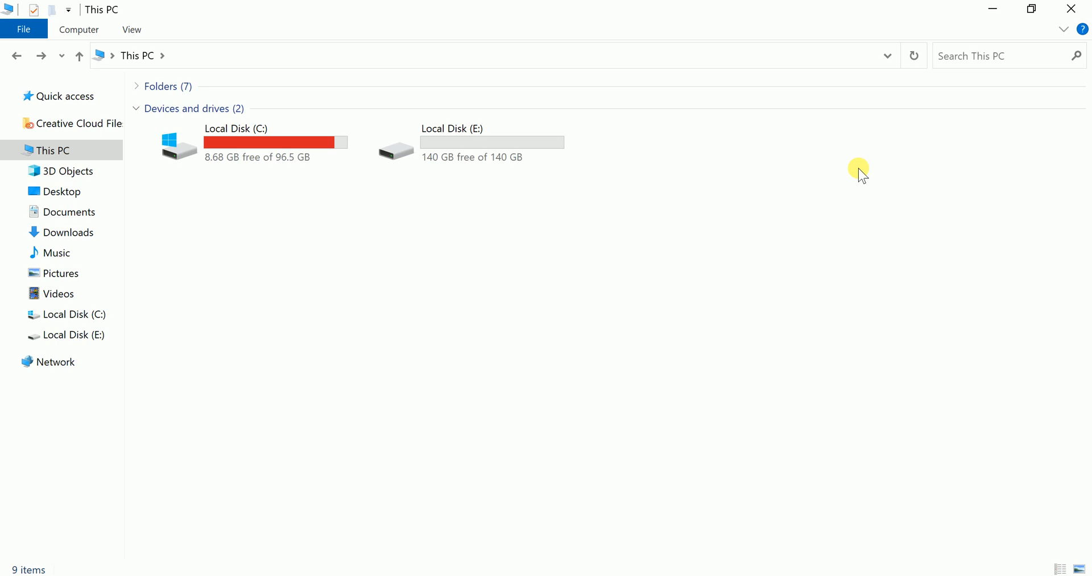
left_click(987, 13)
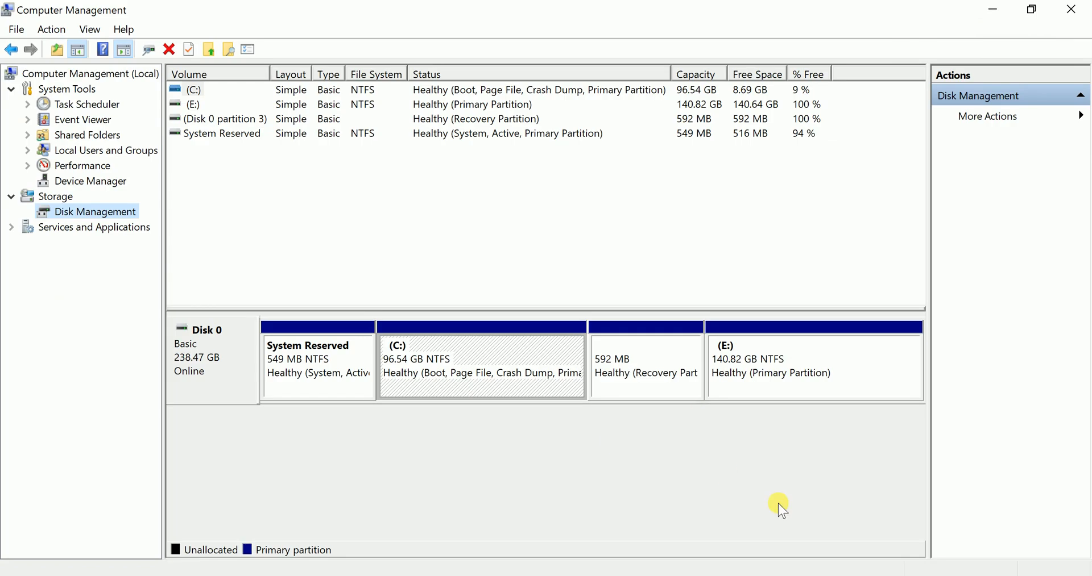
Open the Shrink Volume settings for the E: partition on Disk 0
left_click(779, 355)
right_click(777, 353)
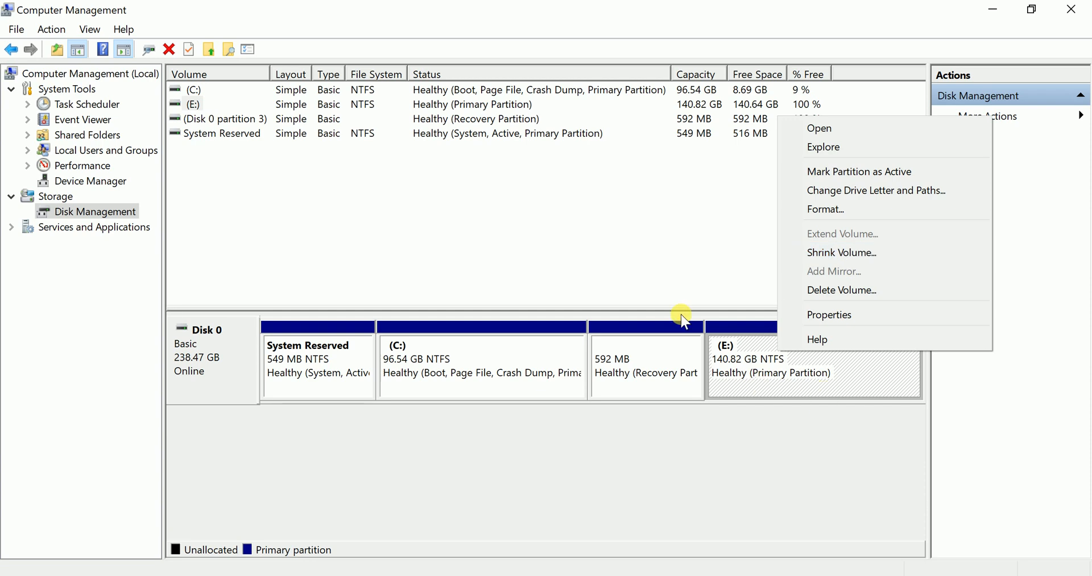
left_click(669, 266)
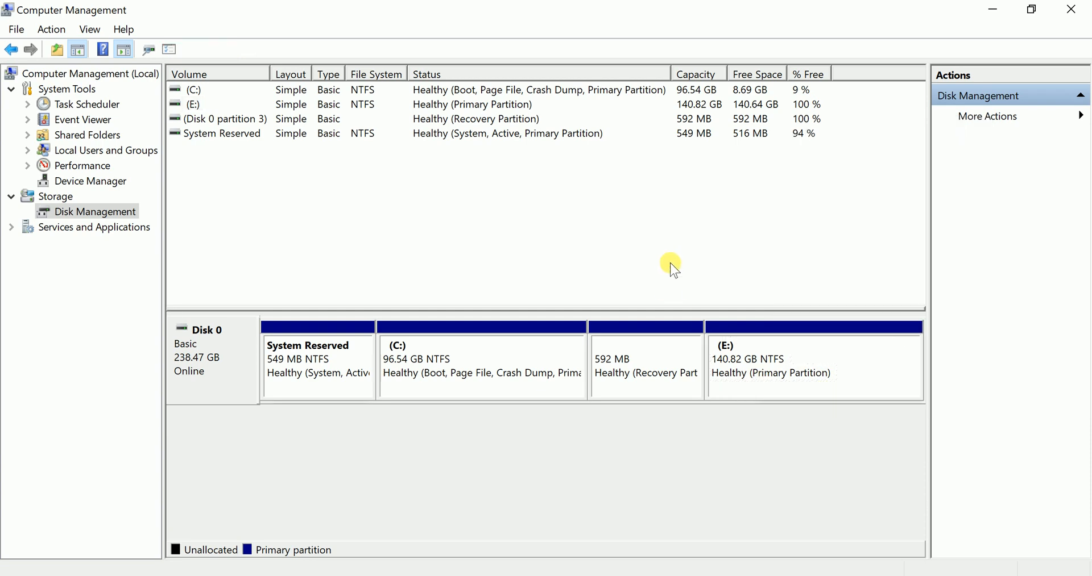
right_click(778, 363)
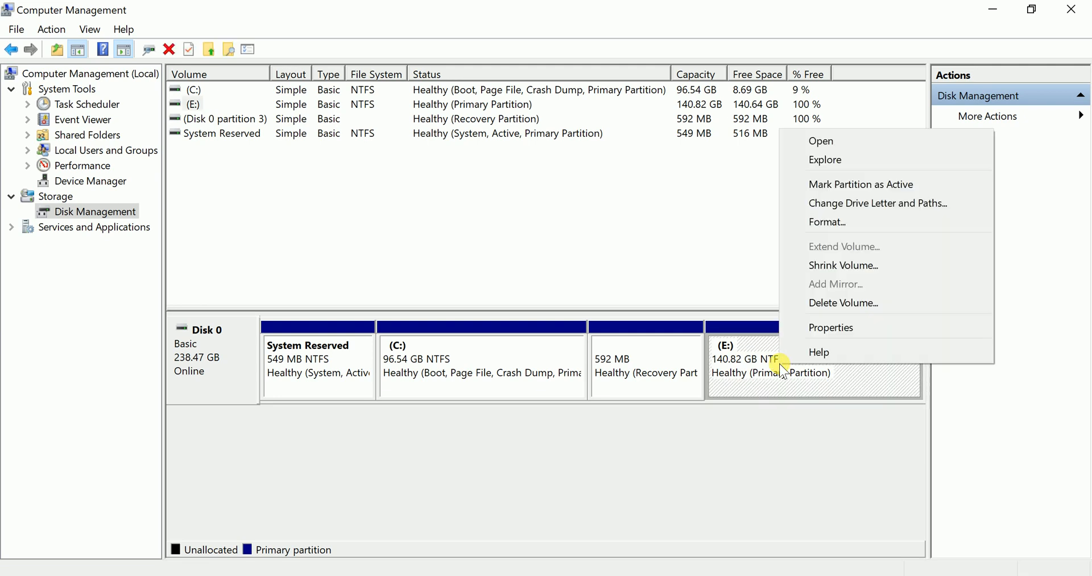
left_click(848, 267)
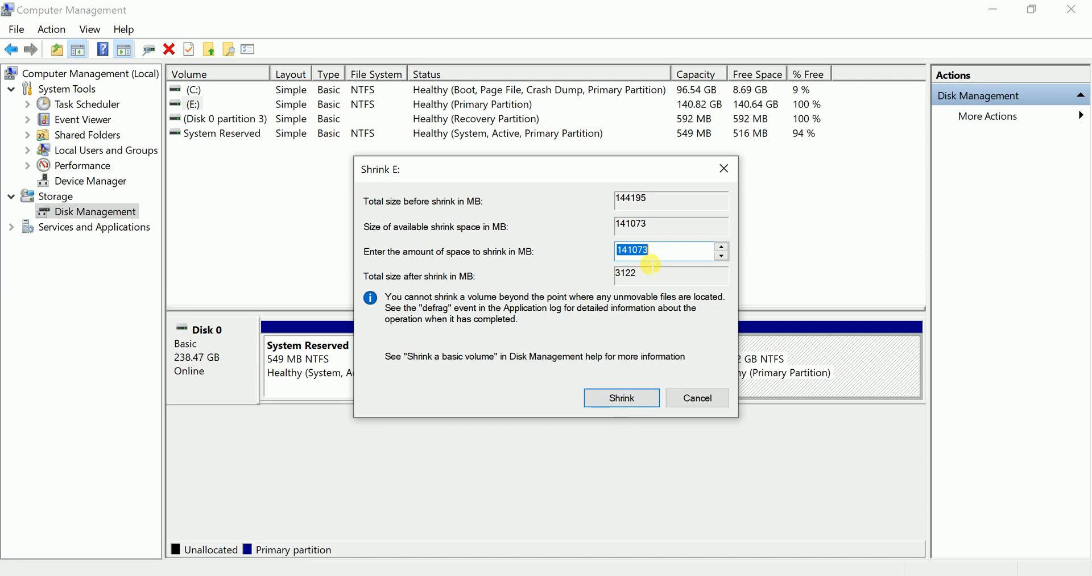
left_click_drag(585, 172, 502, 170)
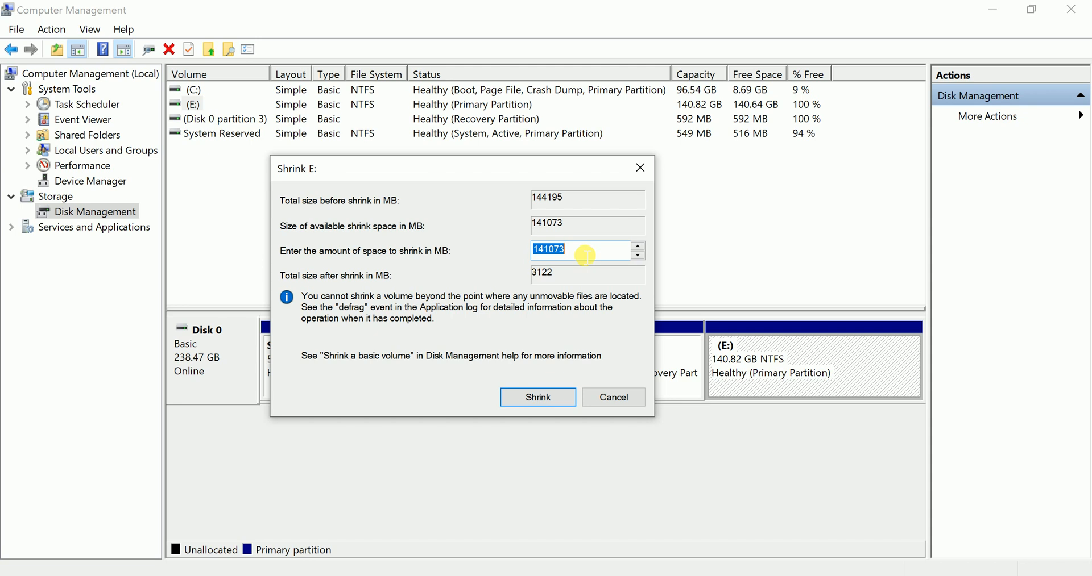
Open Calculator with the Run command calc and arrange it beside the Shrink E: dialog
key("super+r")
type("calc")
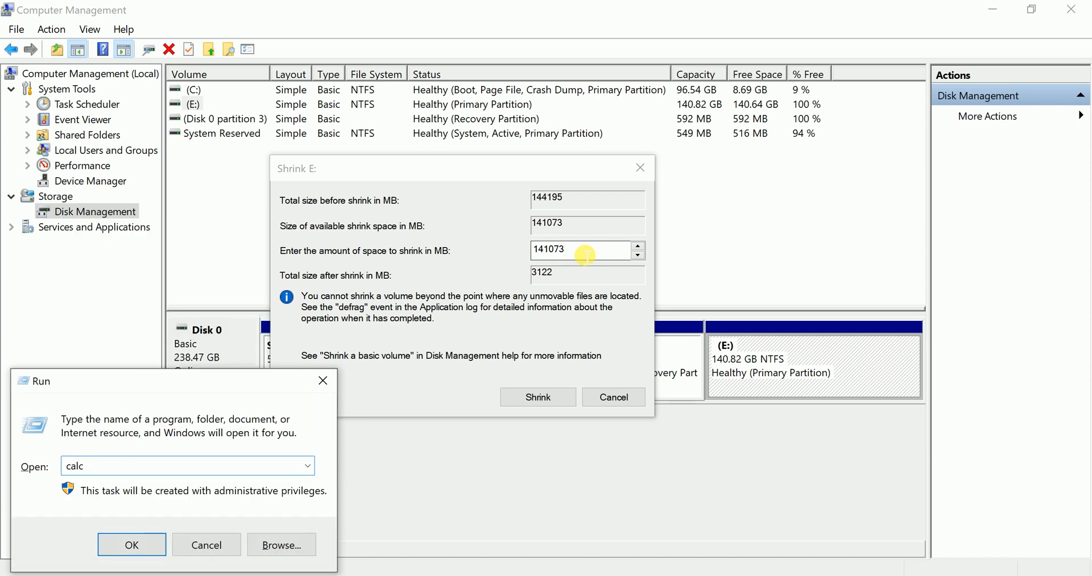
key("Return")
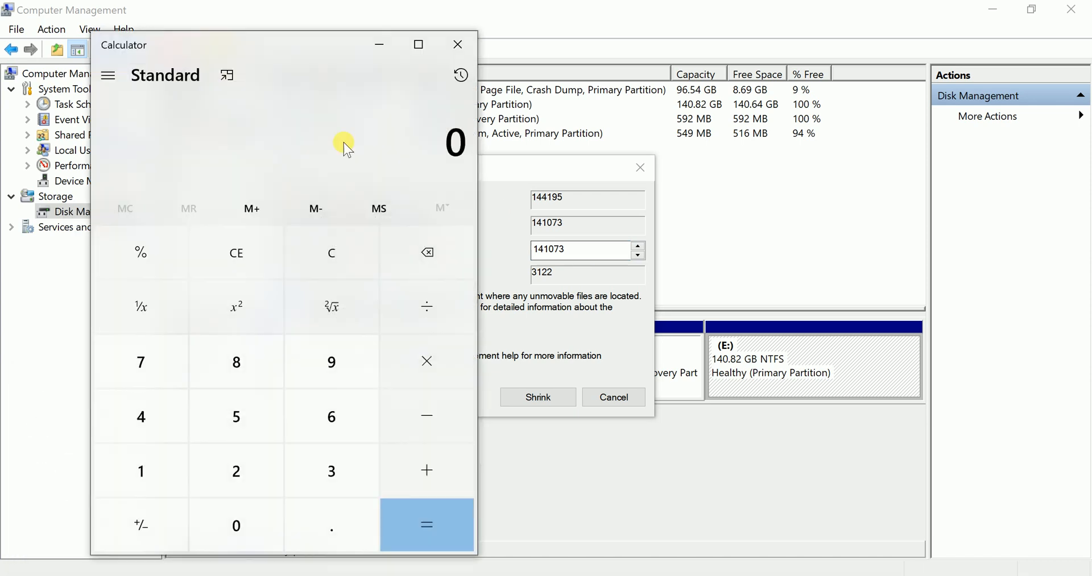
left_click_drag(297, 43, 253, 57)
left_click_drag(480, 176, 619, 163)
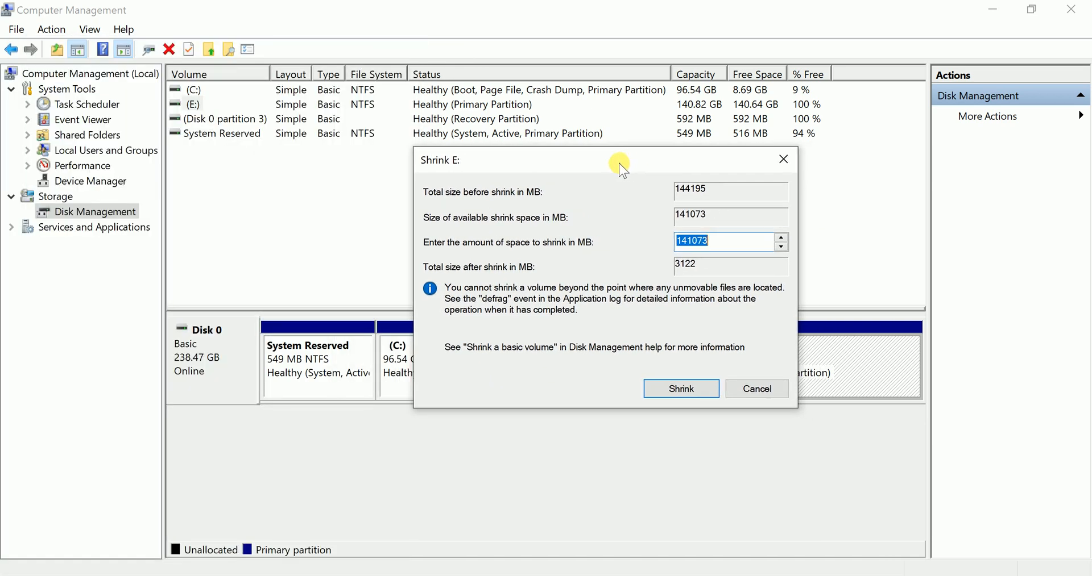
left_click(881, 575)
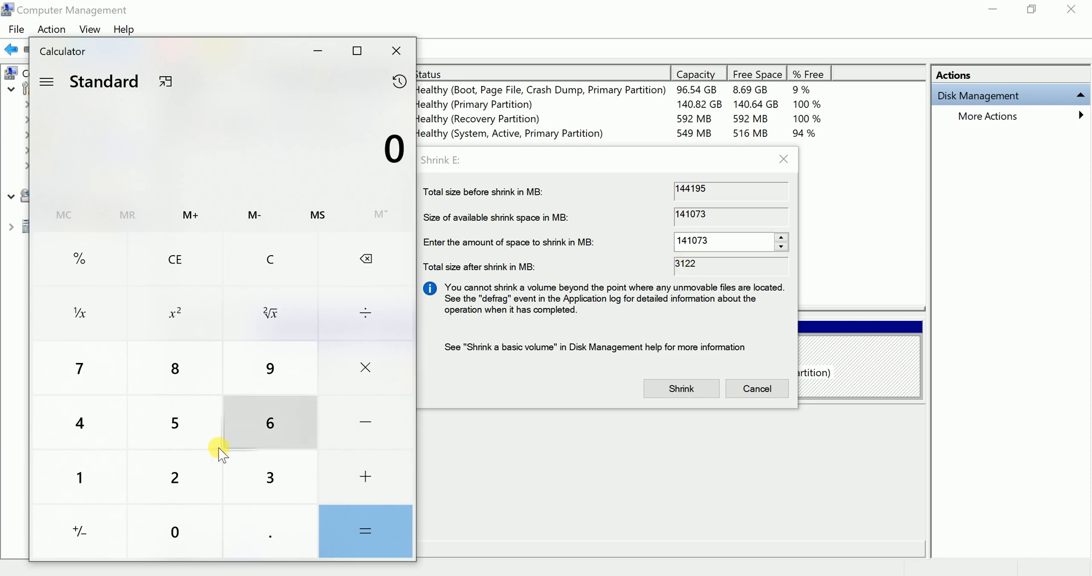
Calculate 20 × 1024 in Calculator and enter 20480 MB as the amount of space to shrink from E:
left_click(172, 486)
left_click(172, 531)
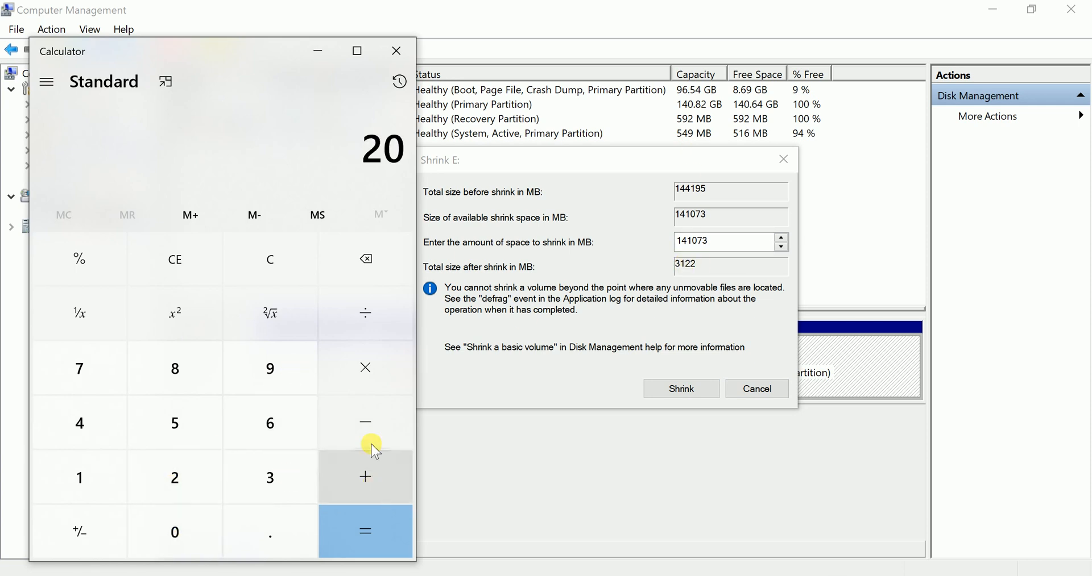
left_click(370, 370)
left_click(79, 479)
left_click(180, 526)
left_click(185, 482)
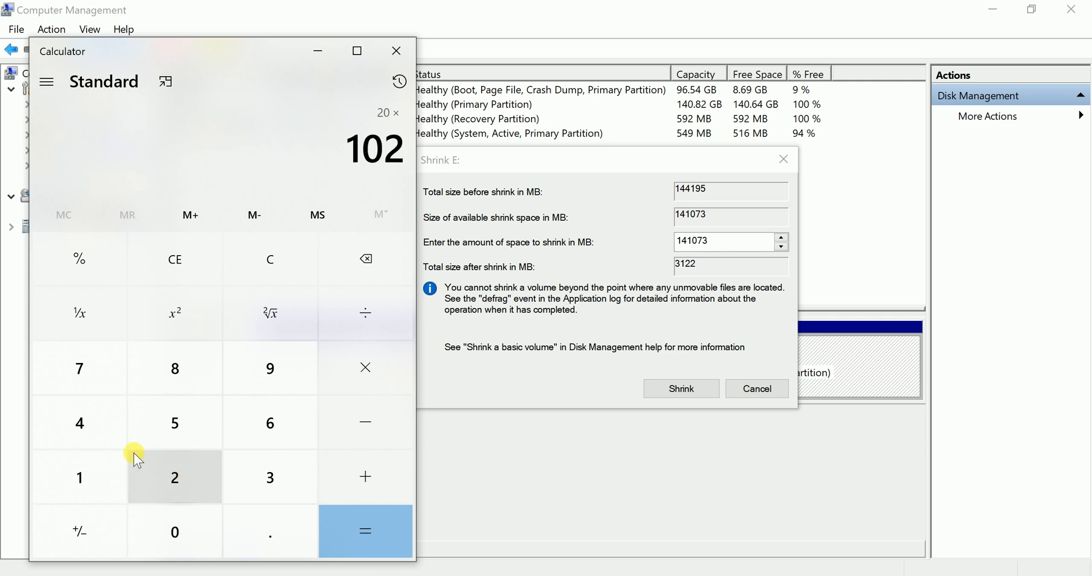
left_click(81, 424)
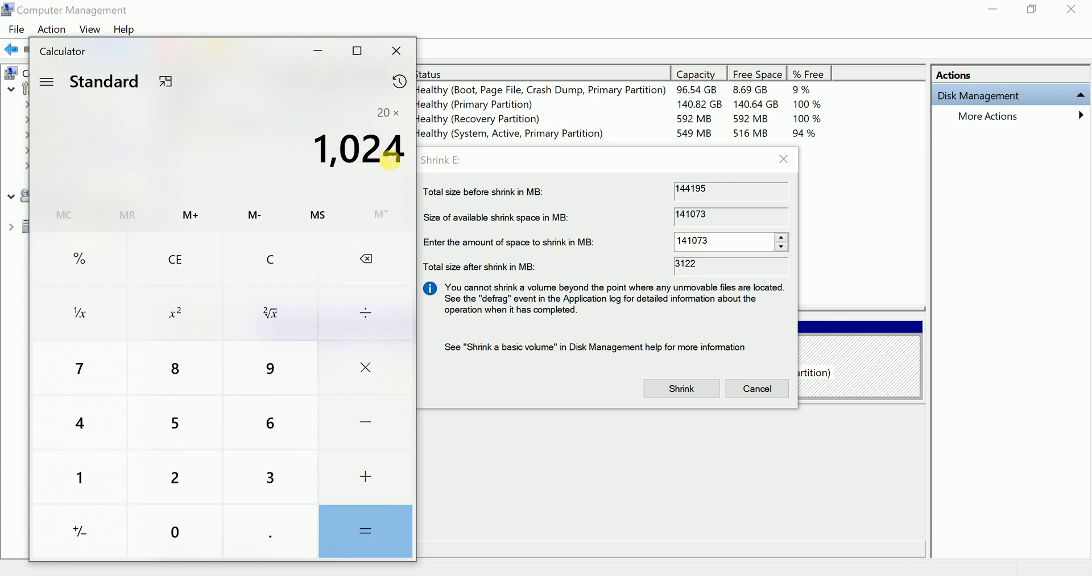
left_click(380, 536)
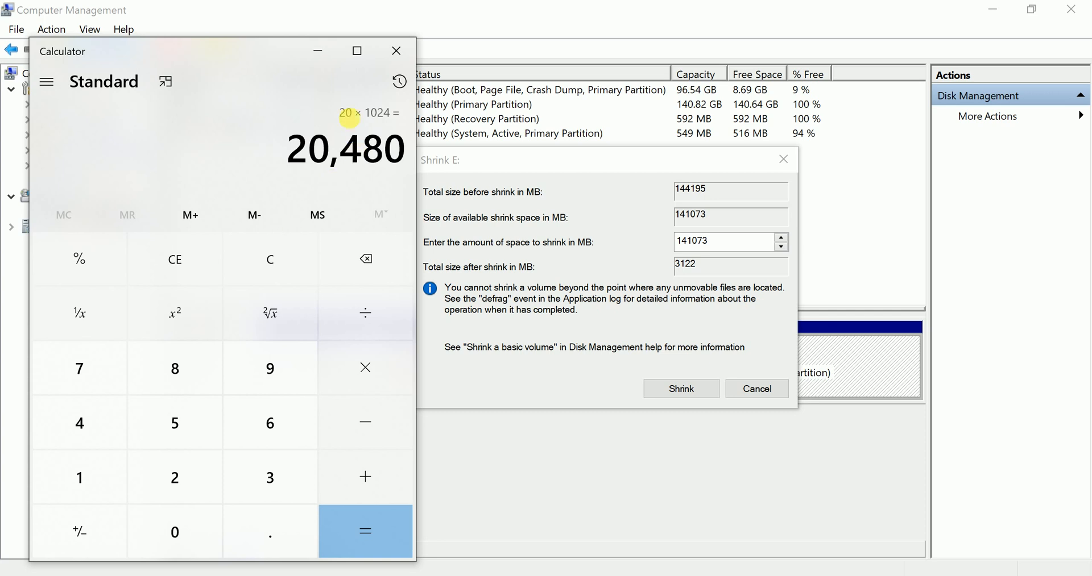
left_click(317, 54)
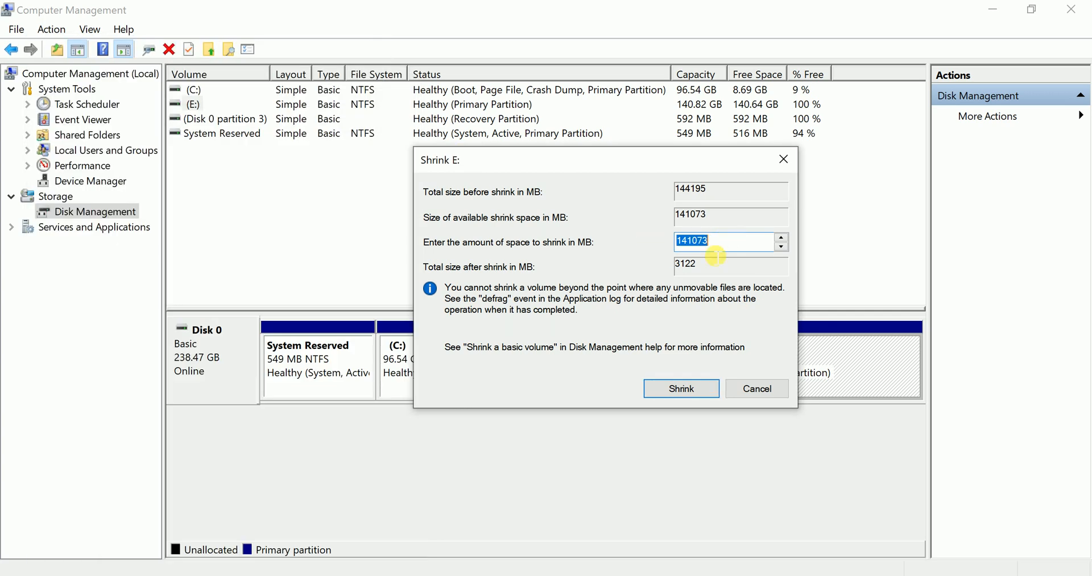
type("20480")
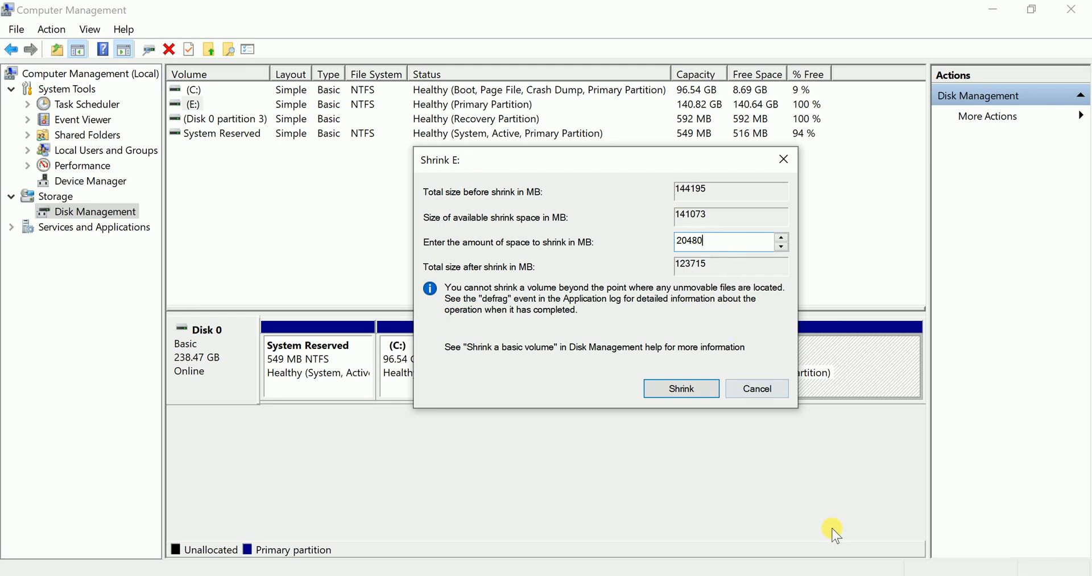
Switch to Calculator and multiply 25 by 1024 to convert 25 GB to megabytes
key("alt+Tab")
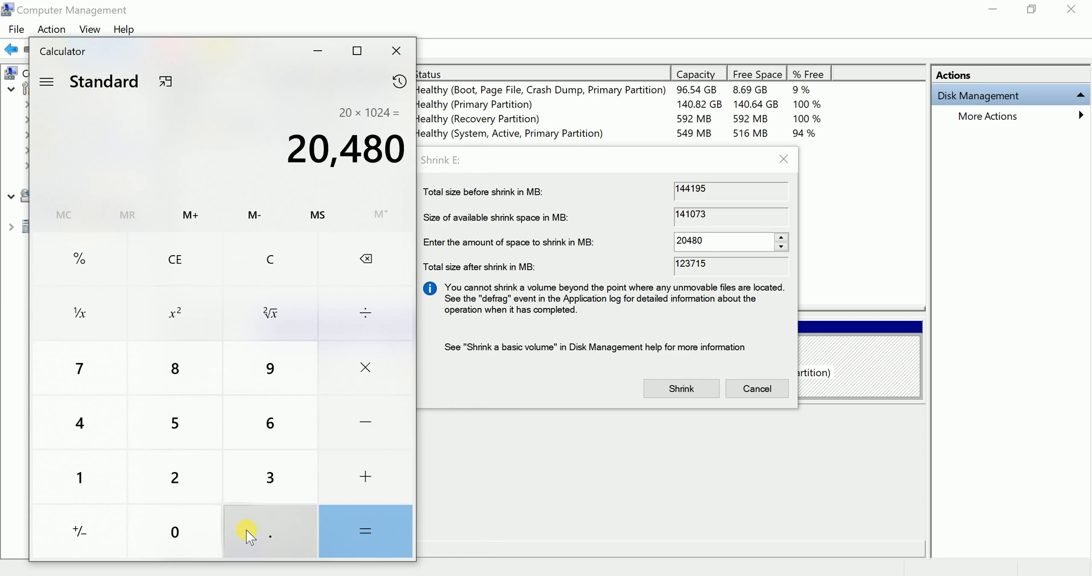
left_click(273, 282)
left_click(195, 476)
left_click(180, 425)
left_click(365, 376)
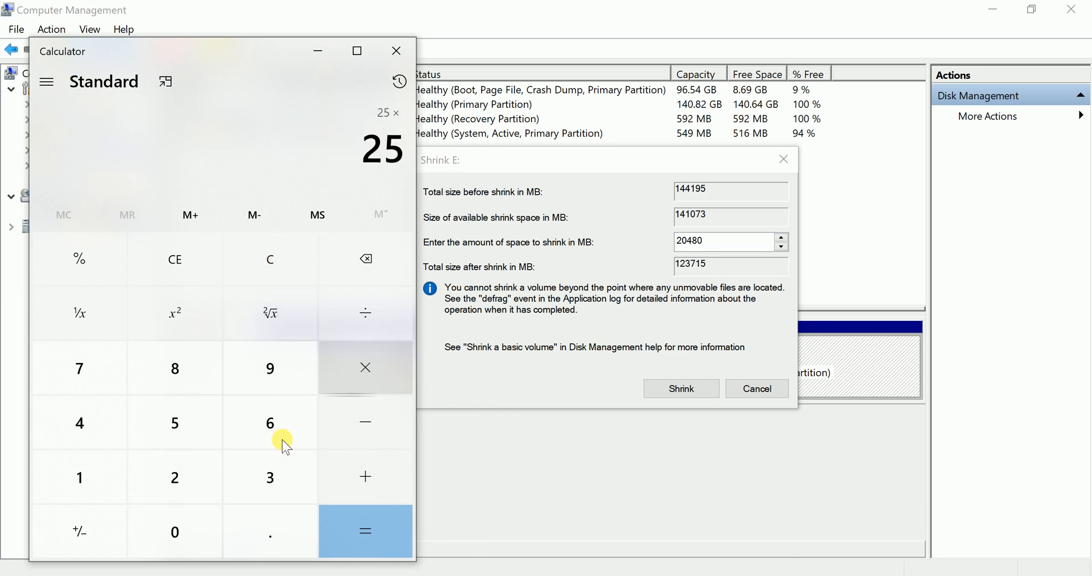
left_click(108, 486)
left_click(165, 525)
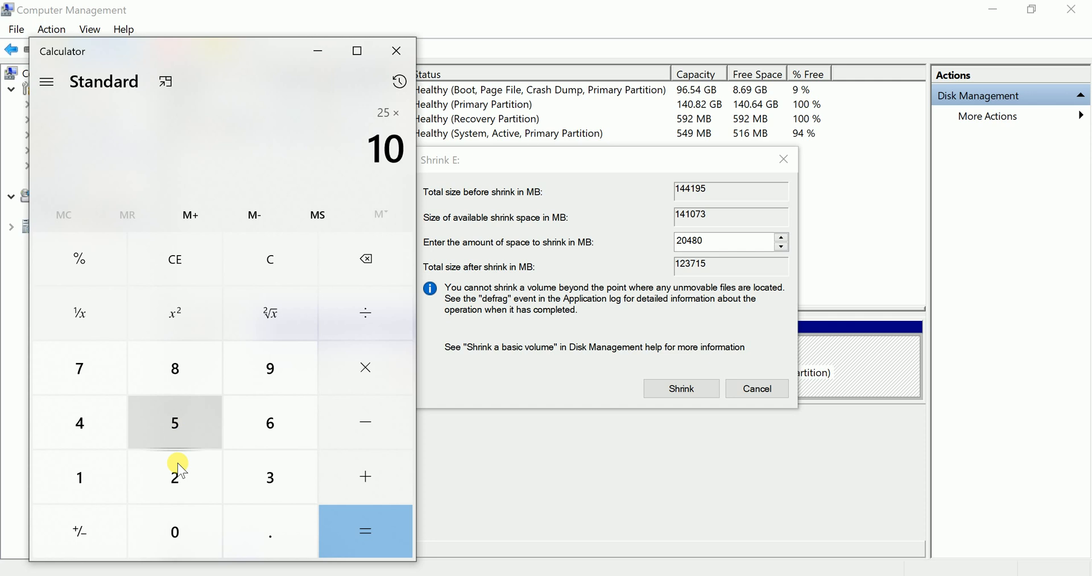
left_click(178, 473)
left_click(91, 426)
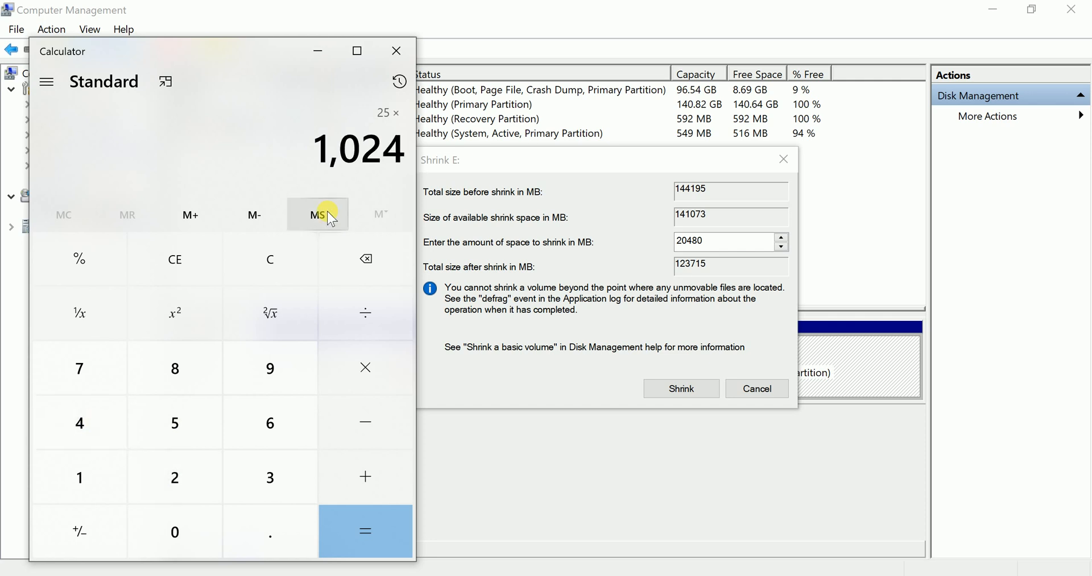
left_click(393, 535)
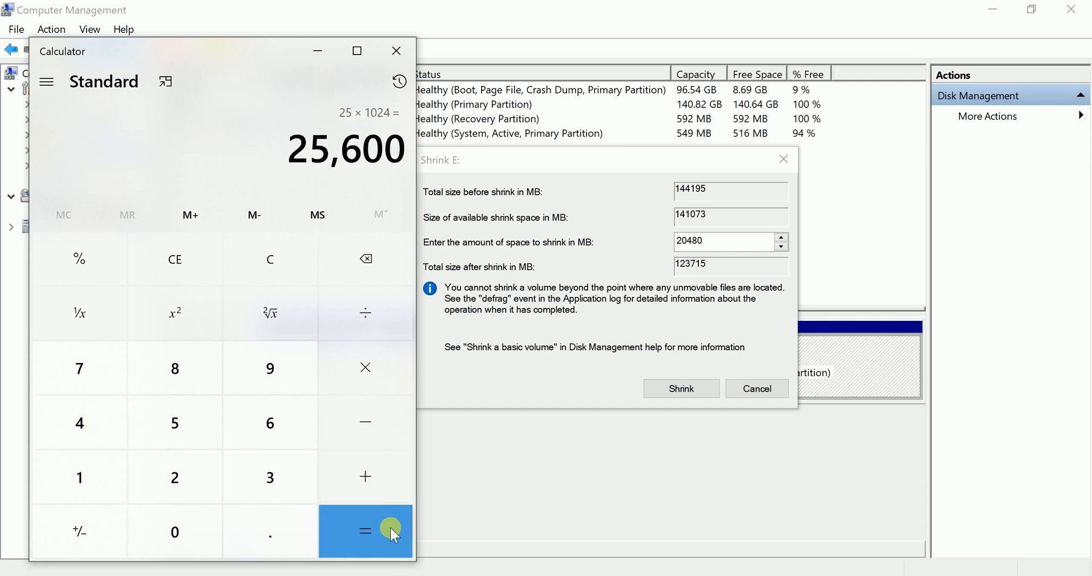
Set the amount of space to shrink from E: to 25600 MB and compare it with the Calculator result
left_click(323, 56)
left_click(704, 246)
type("2560")
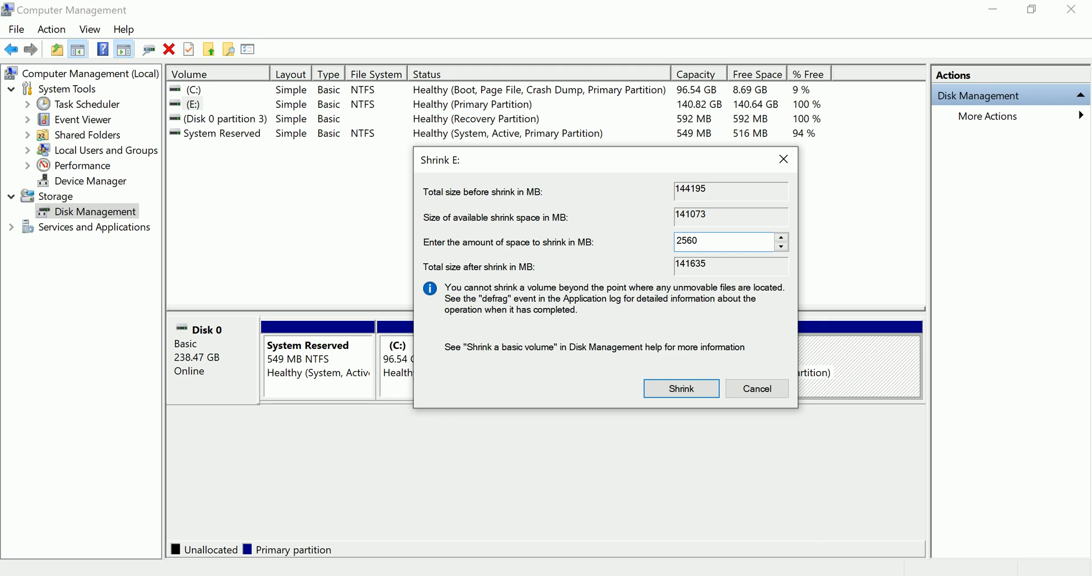
key("alt+Tab")
key("alt+Tab")
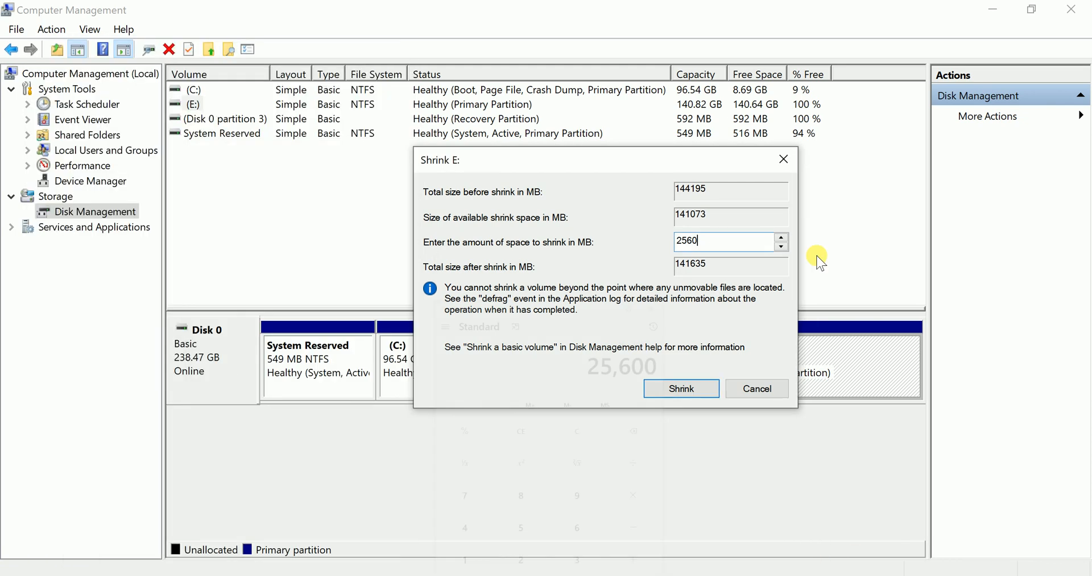
type("0")
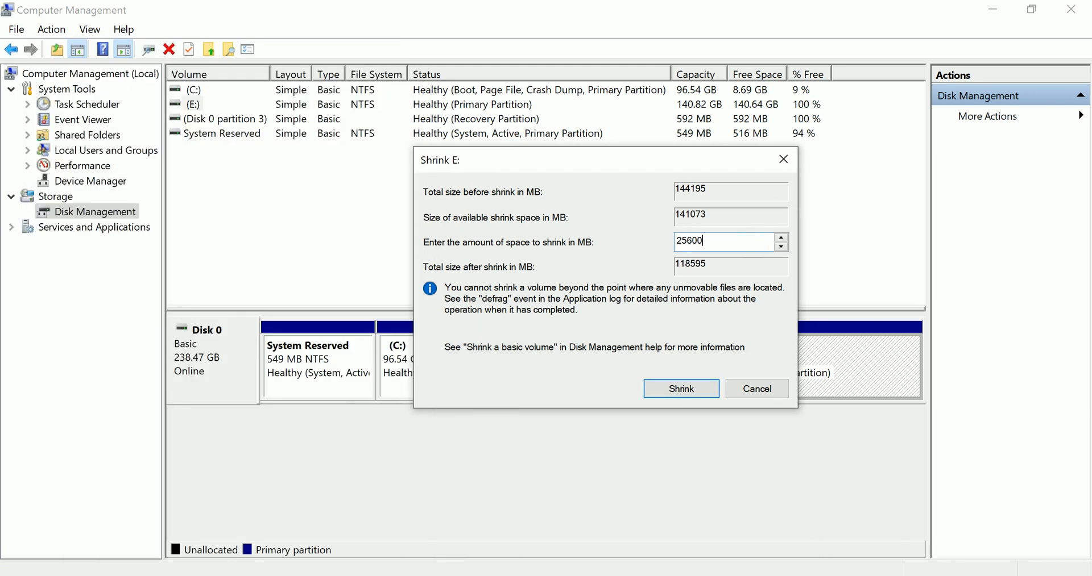
key("alt+Tab")
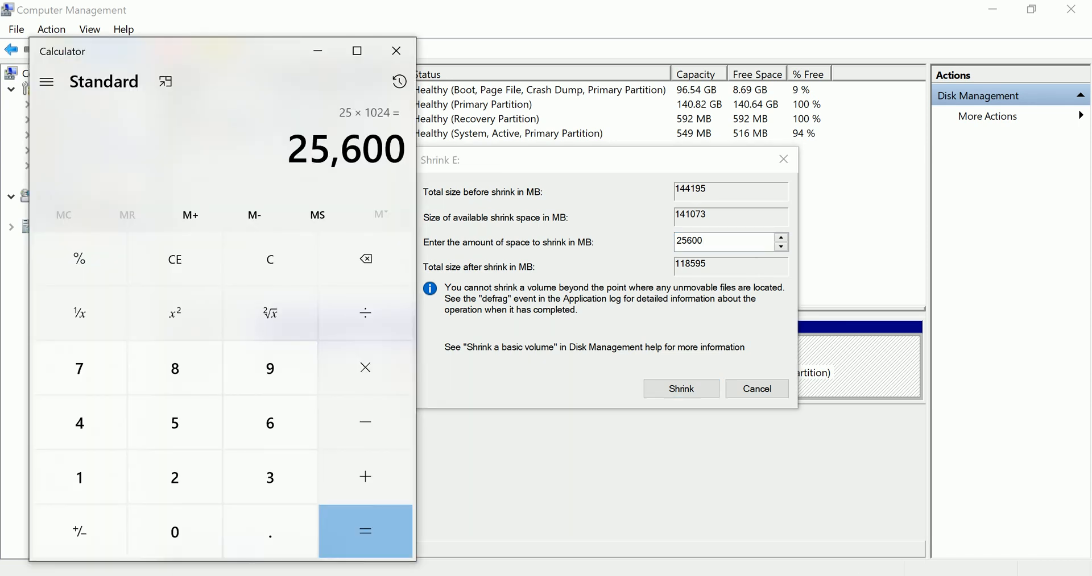
Shrink the E: volume by 25600 MB and refresh This PC to check the drive sizes
key("alt+Tab")
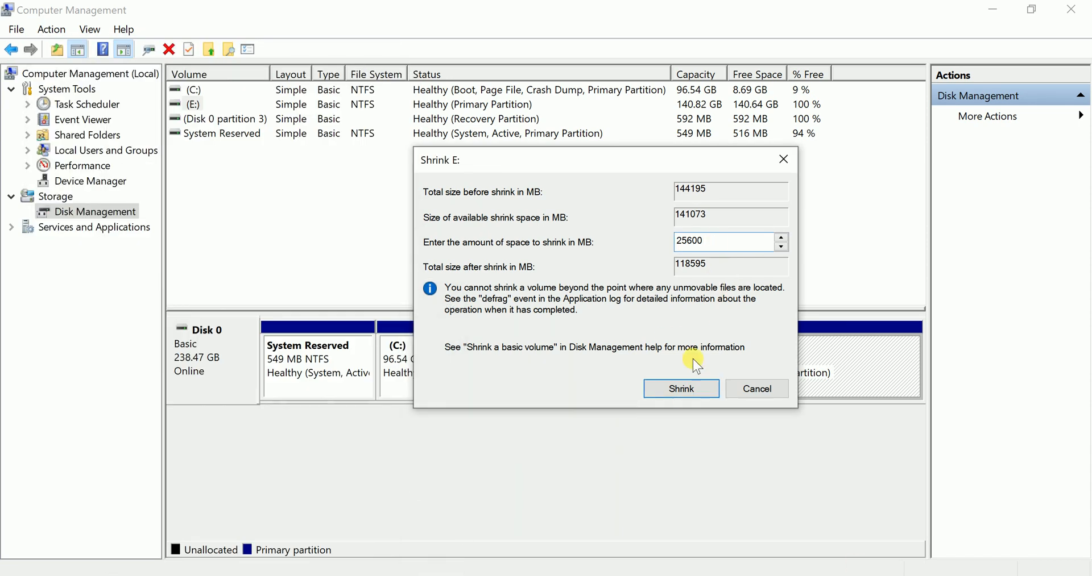
left_click(683, 389)
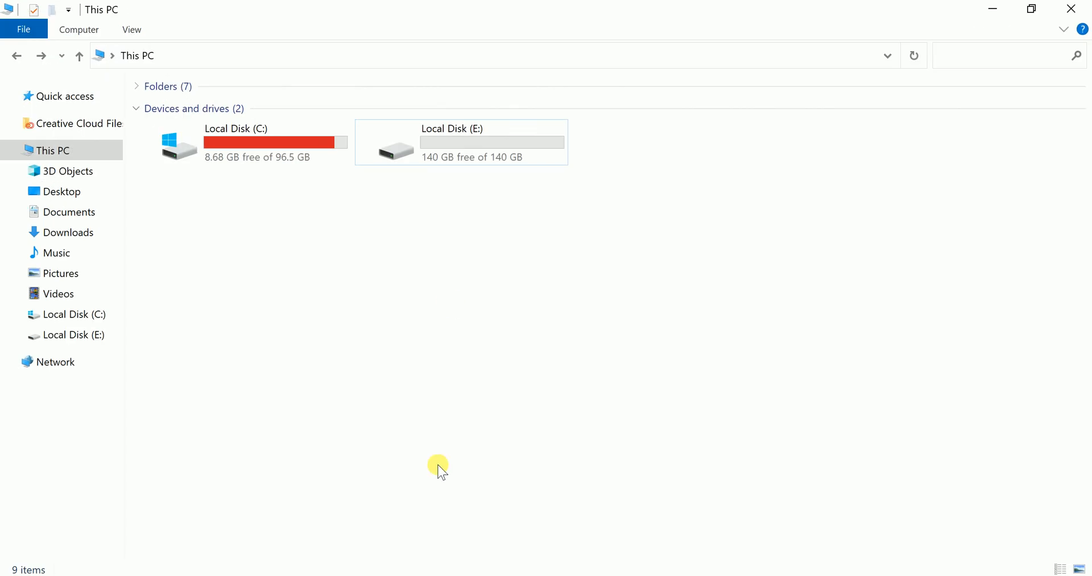
right_click(450, 301)
left_click(360, 369)
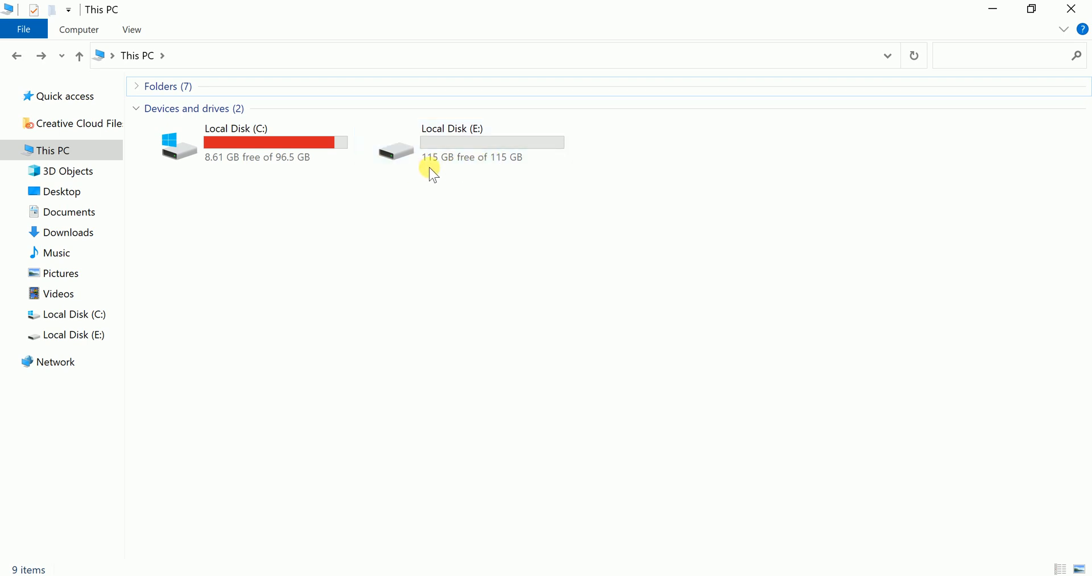
left_click(993, 10)
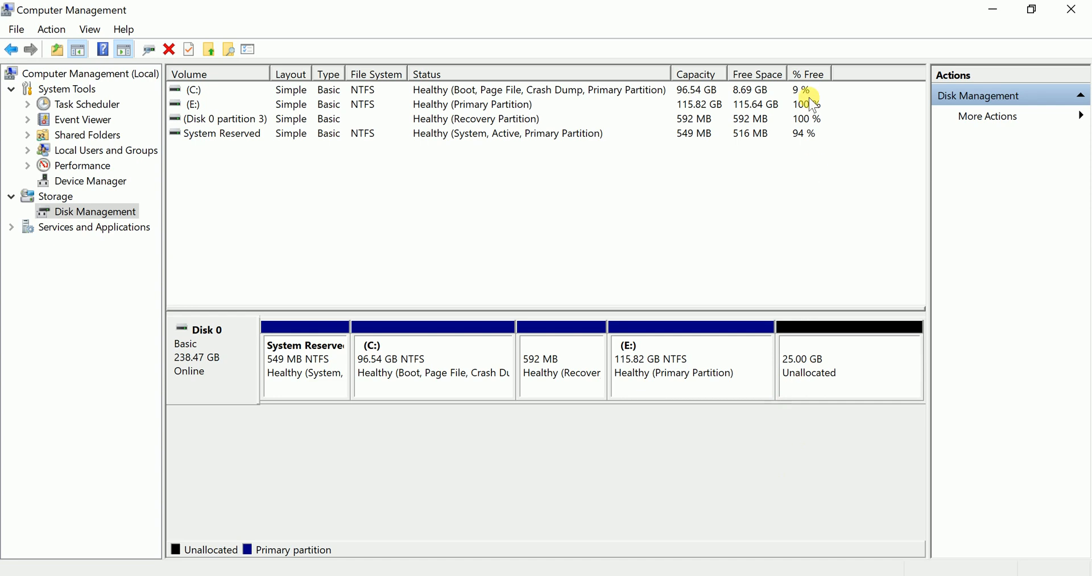
Close Computer Management and refresh the desktop
left_click(1078, 11)
right_click(453, 186)
left_click(329, 234)
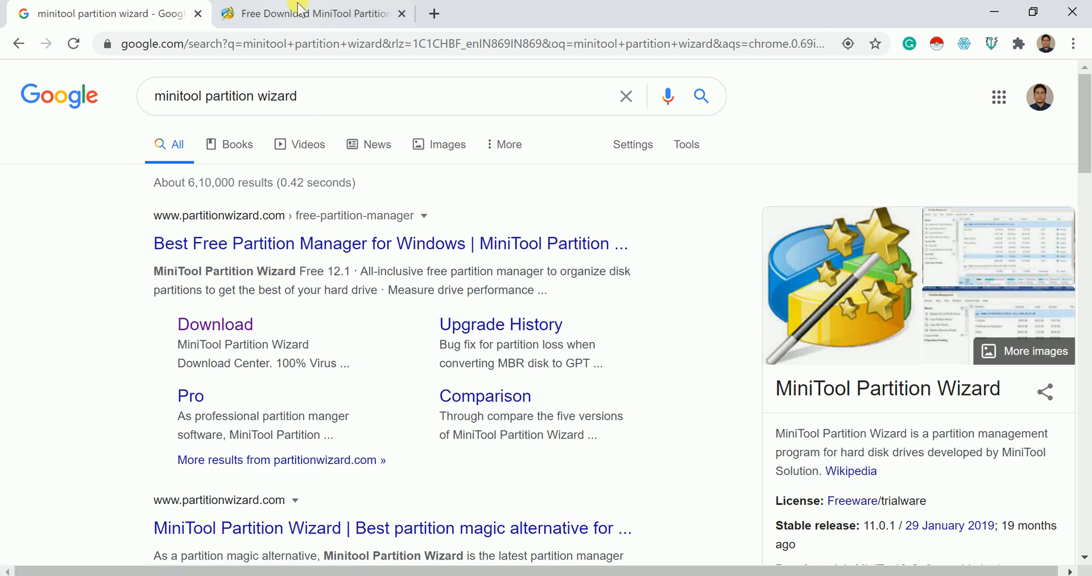
View the MiniTool Partition Wizard download page in the browser, leaving the browser minimized
left_click(319, 14)
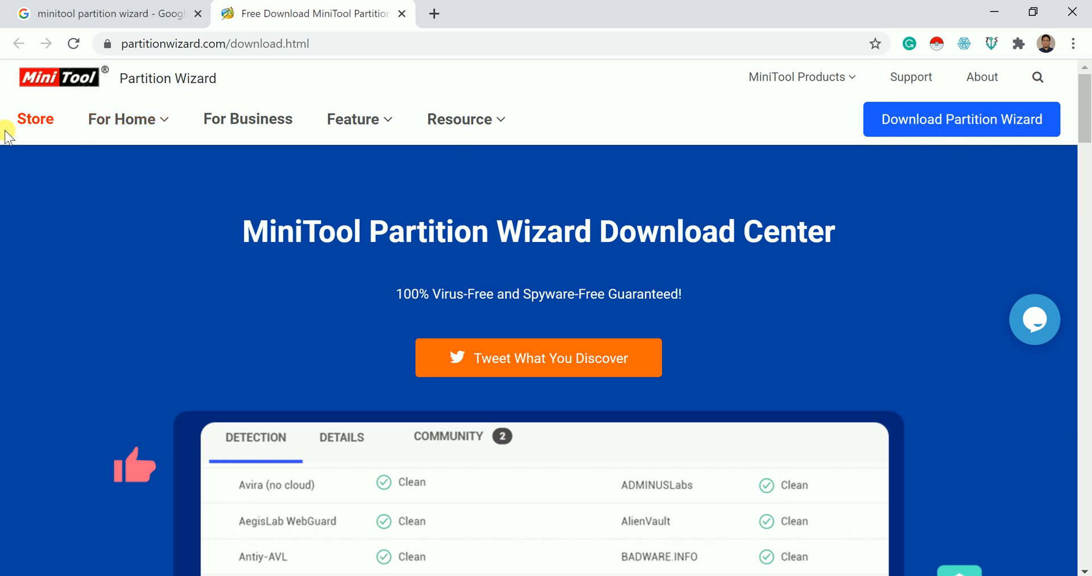
mouse_move(964, 135)
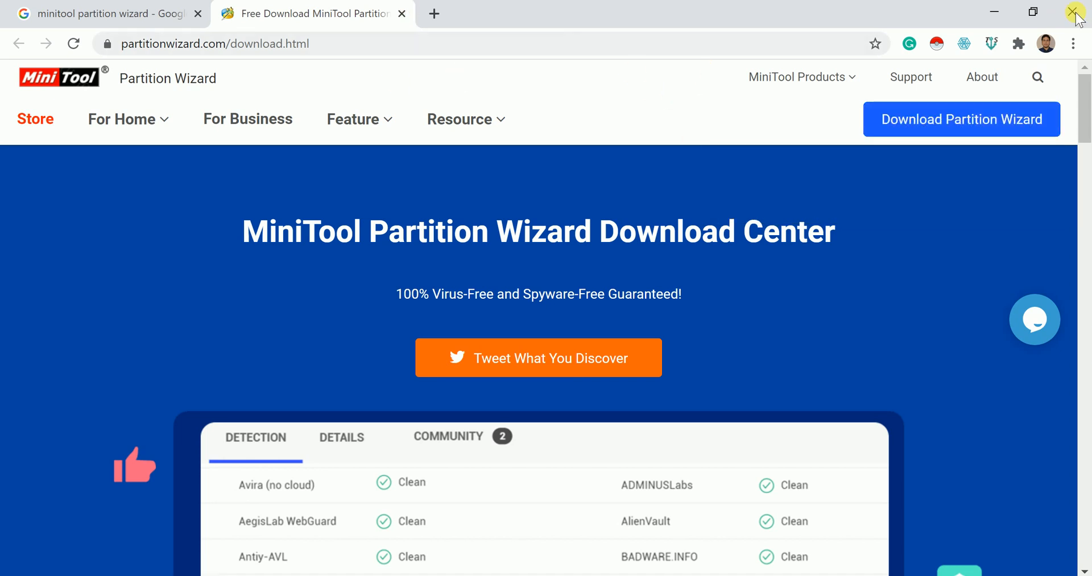
left_click(995, 11)
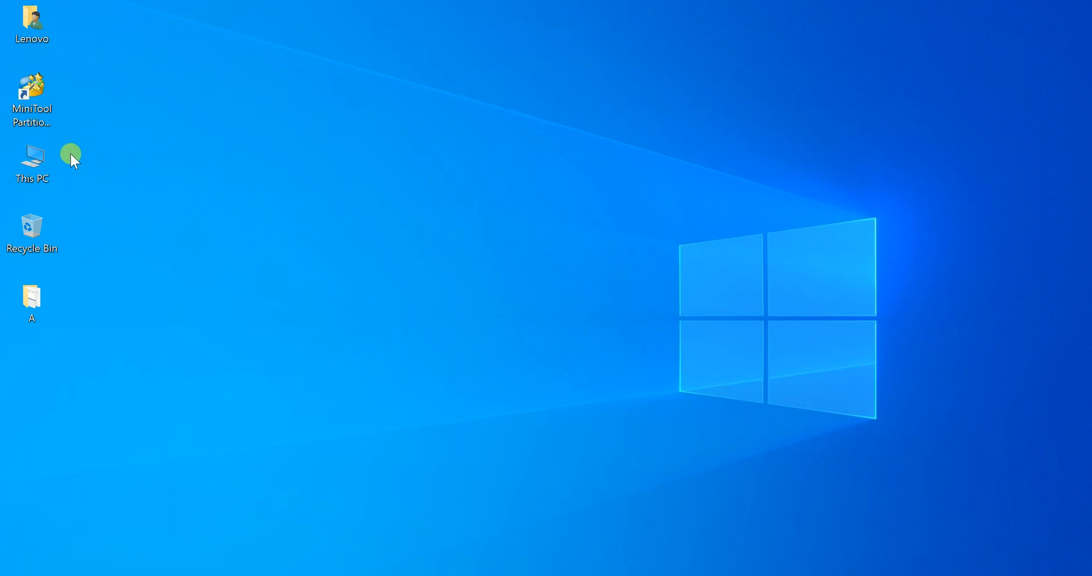
Launch MiniTool Partition Wizard from the desktop and dismiss the MiniTool ShadowMaker advertisement
left_click(47, 126)
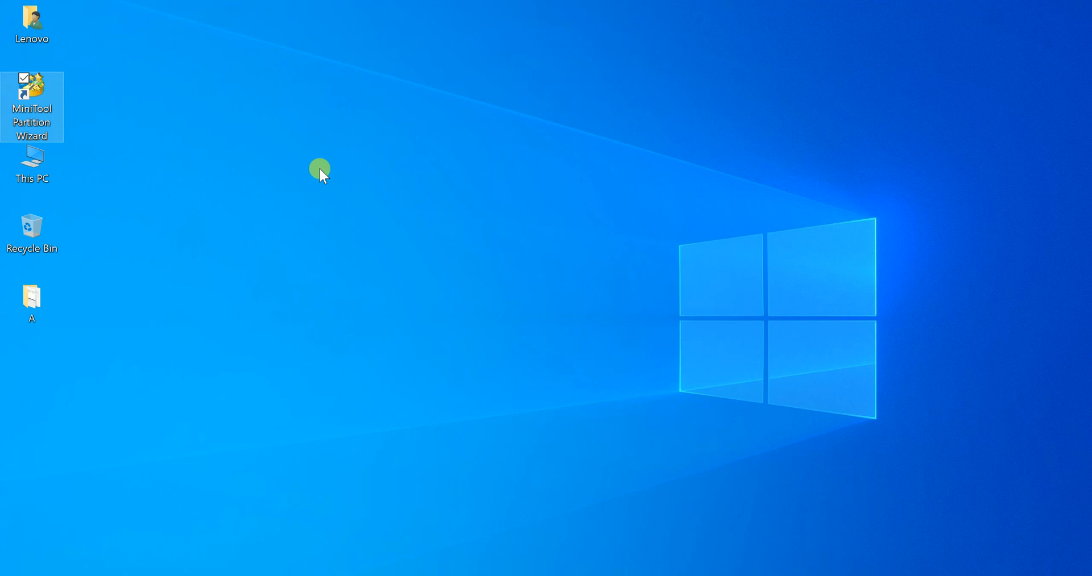
key("Return")
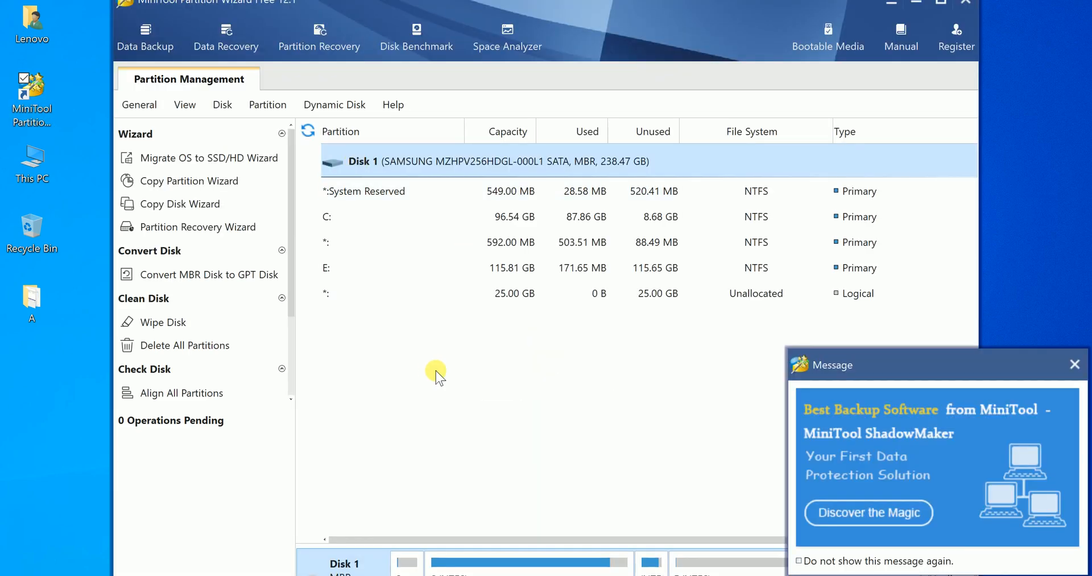
left_click(1074, 364)
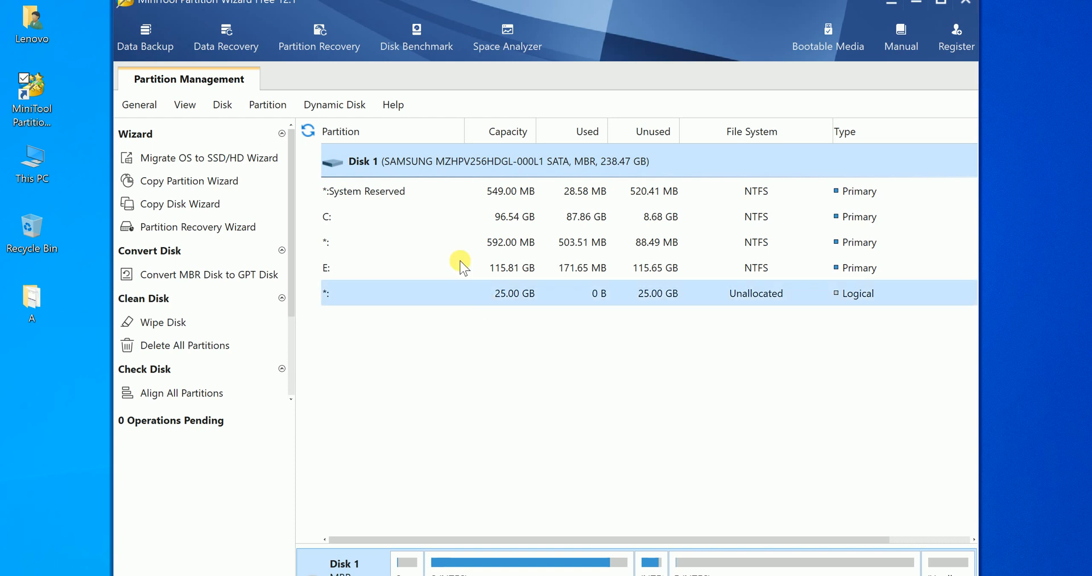
Start extending partition C: and choose the 25.00 GB Unallocated space as the source of free space
left_click(431, 216)
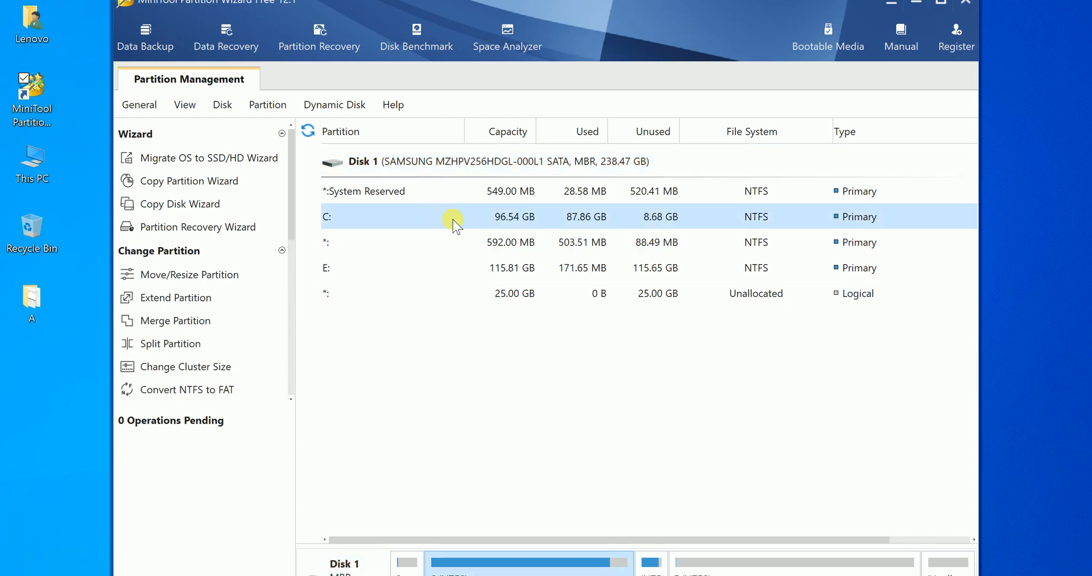
right_click(452, 220)
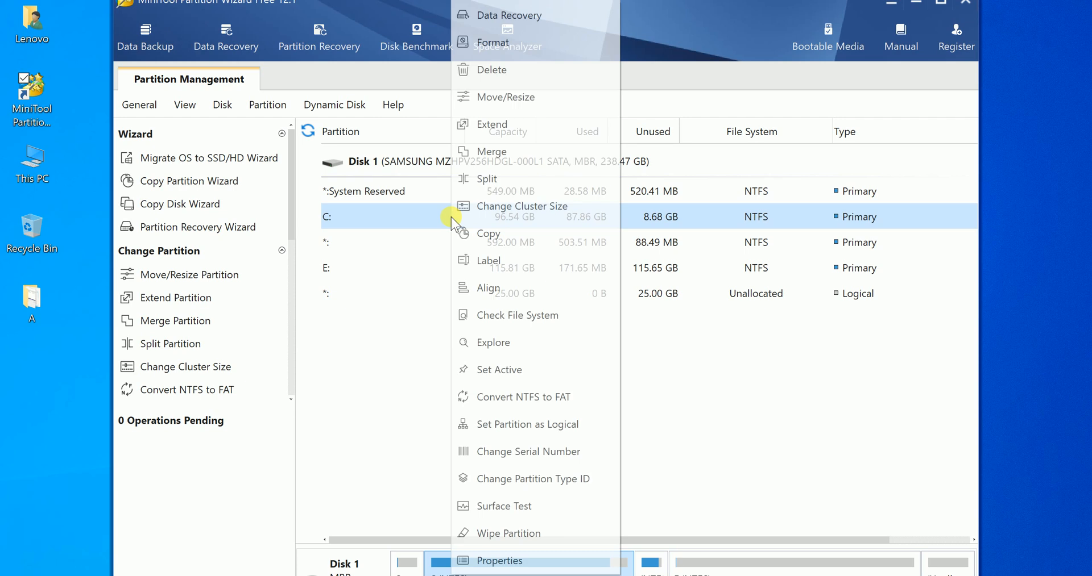
left_click(494, 125)
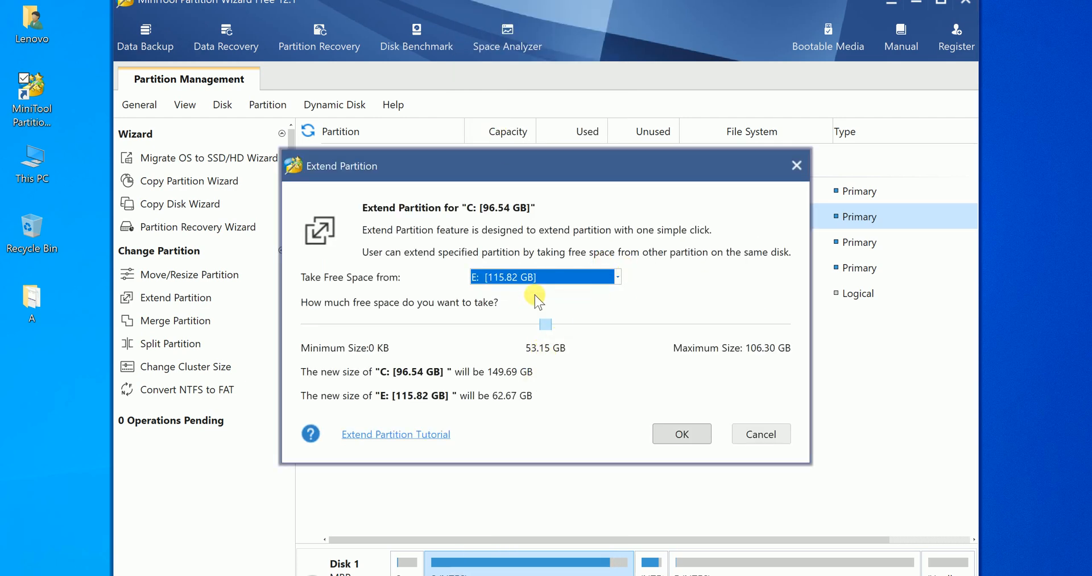
left_click(619, 276)
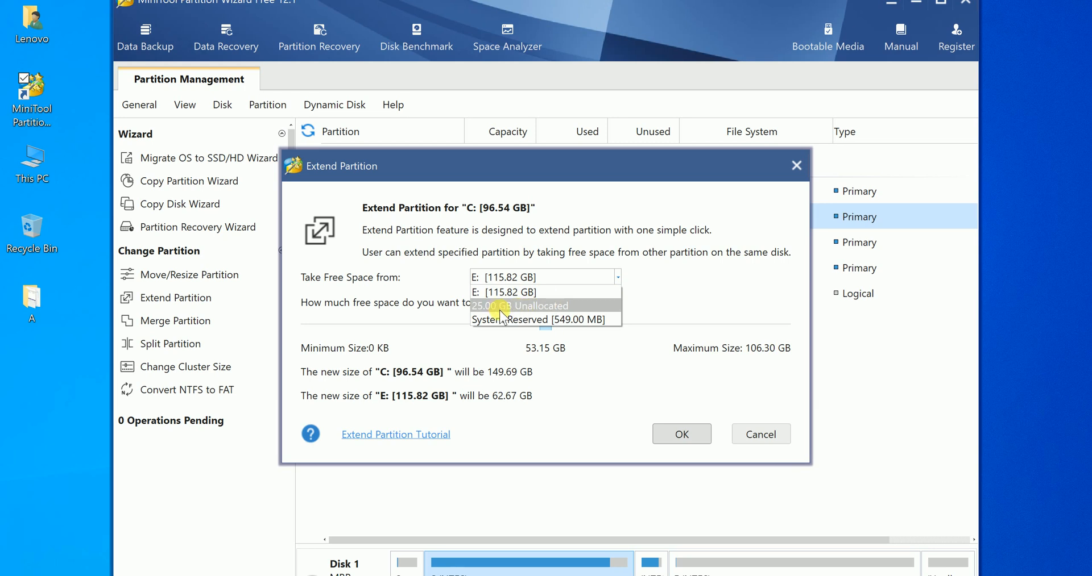
left_click(662, 293)
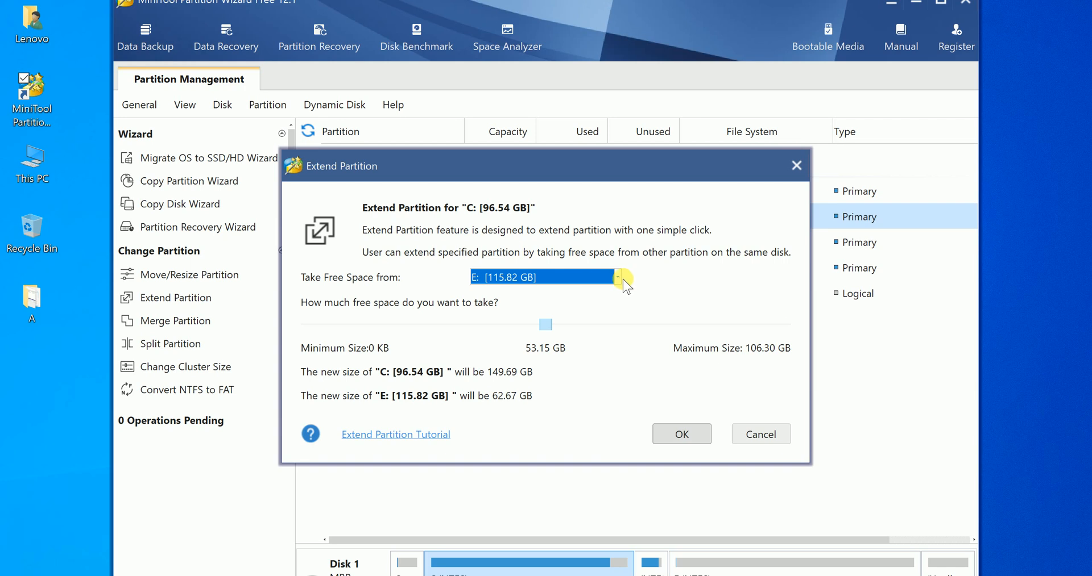
left_click(620, 278)
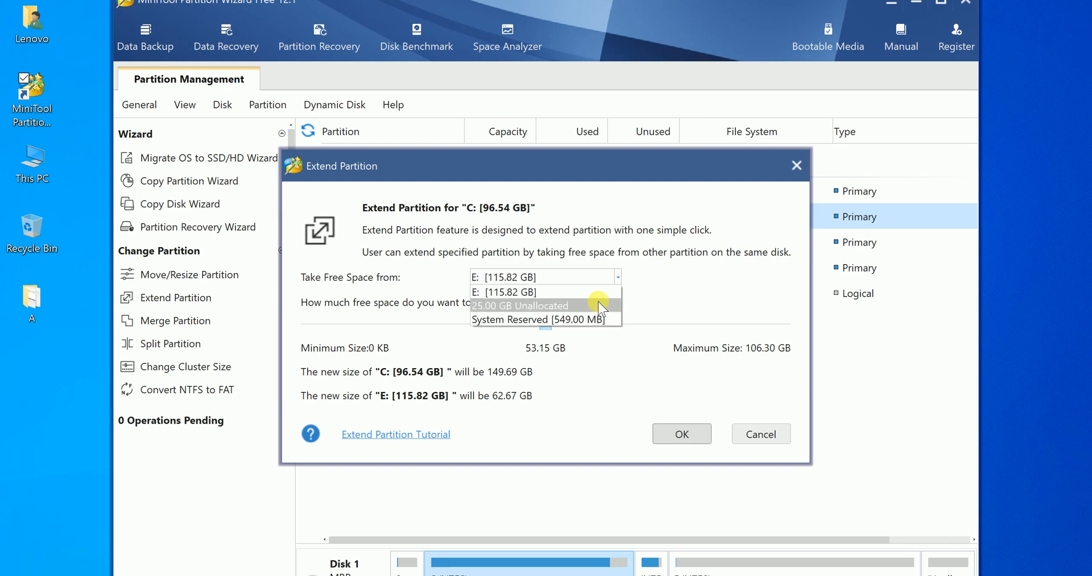
left_click(597, 306)
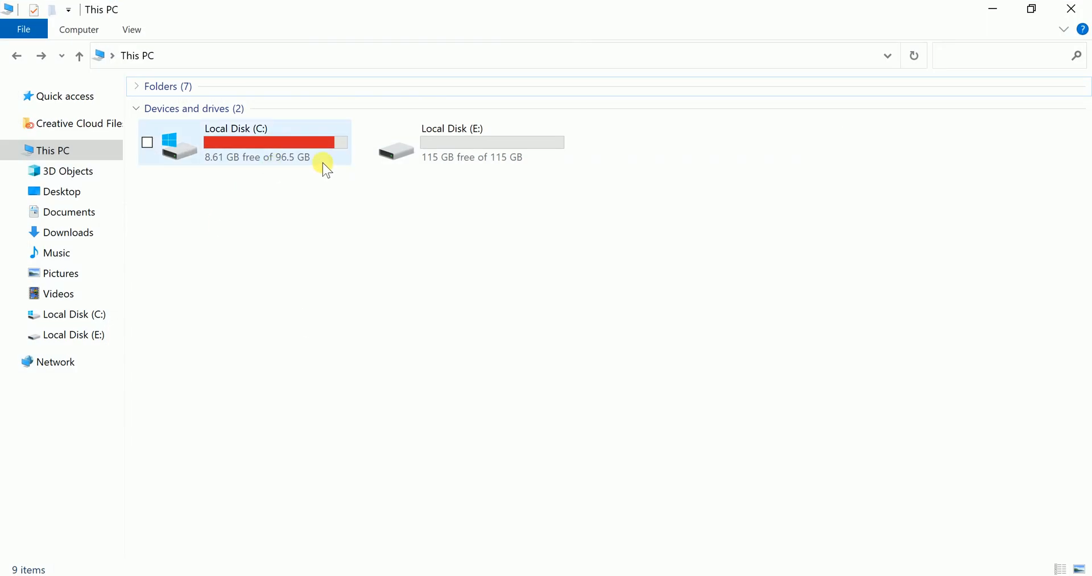
Check the free space of C: in This PC and extend C: with the full 25.00 GB of unallocated space
mouse_move(295, 167)
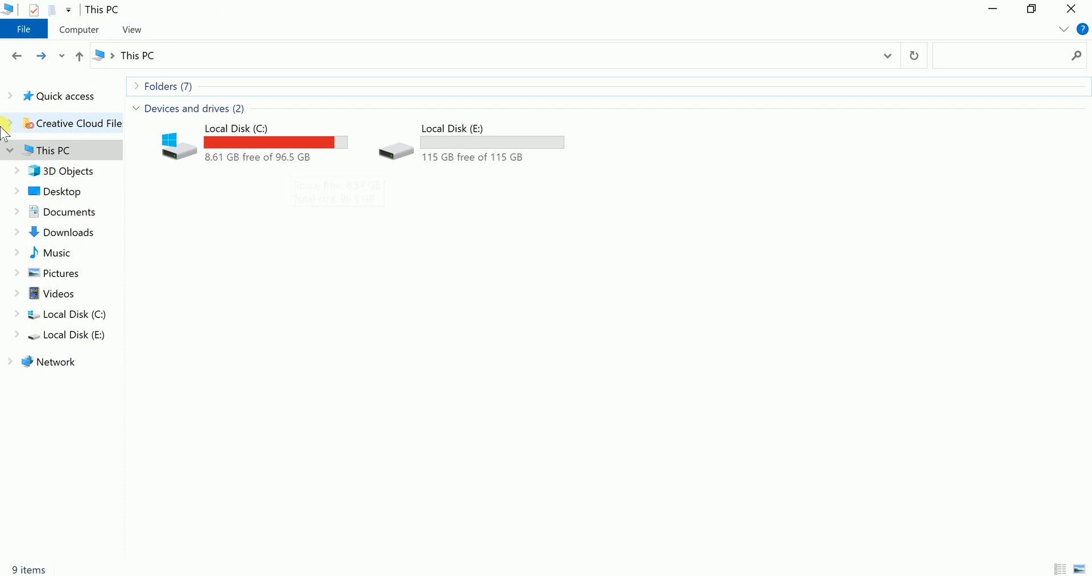
left_click(995, 9)
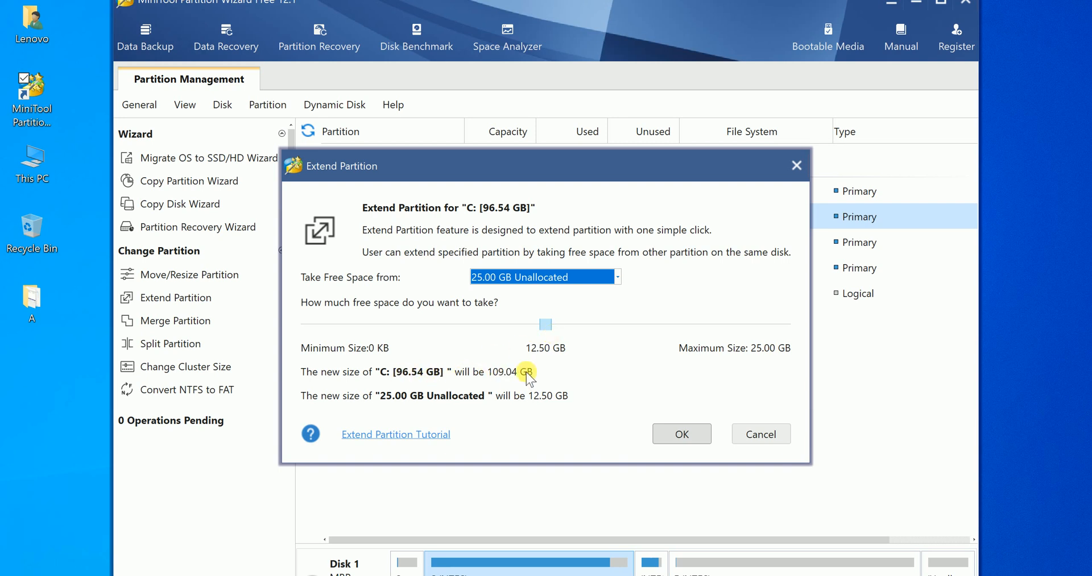
left_click_drag(545, 324, 802, 339)
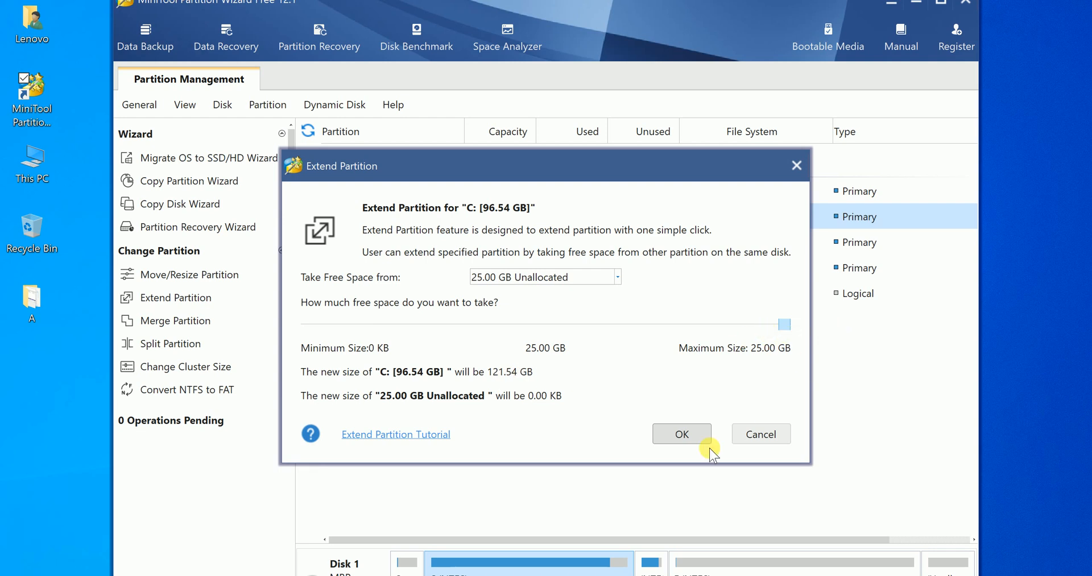
left_click(683, 436)
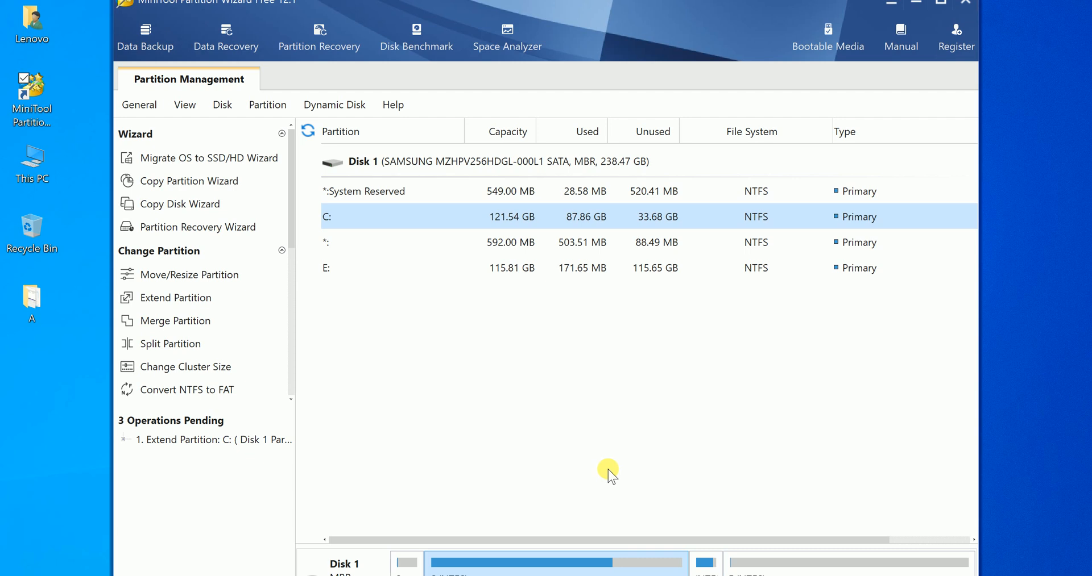
Start applying the pending operations in the maximized Partition Wizard and close the open File Explorer window
double_click(929, 13)
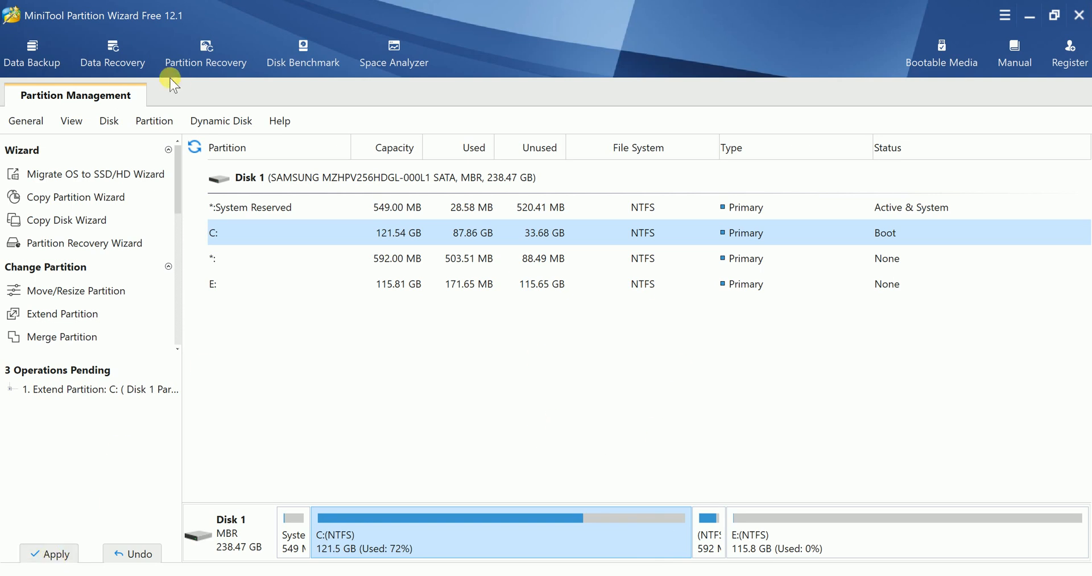
left_click(51, 554)
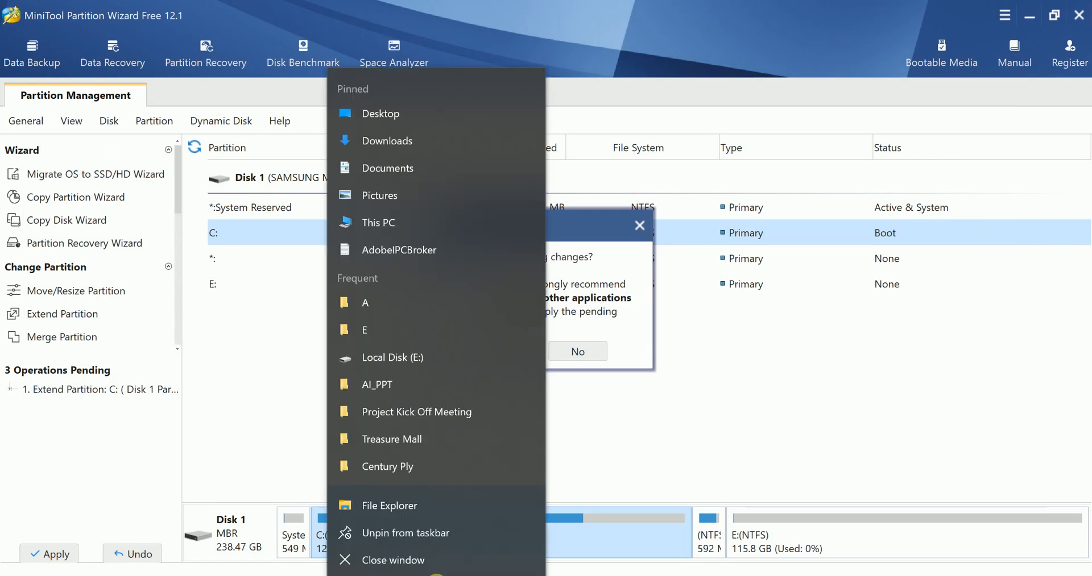
left_click(392, 560)
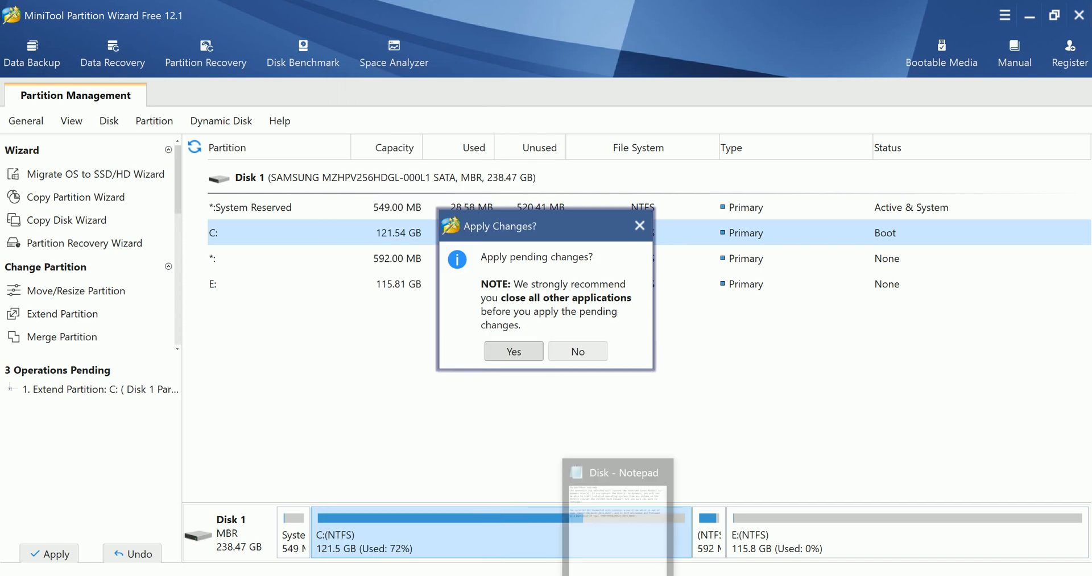
Review the dynamic disk conversion and GPT partition messages in the Disk Notepad file and close Notepad
left_click(620, 523)
left_click_drag(680, 131, 685, 102)
left_click_drag(550, 189, 502, 139)
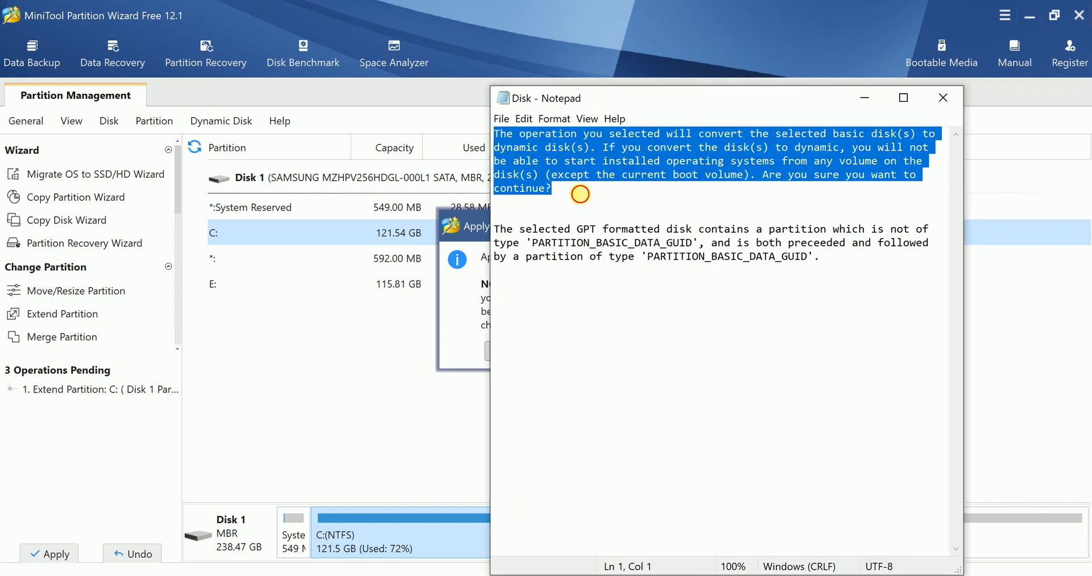
left_click(580, 193)
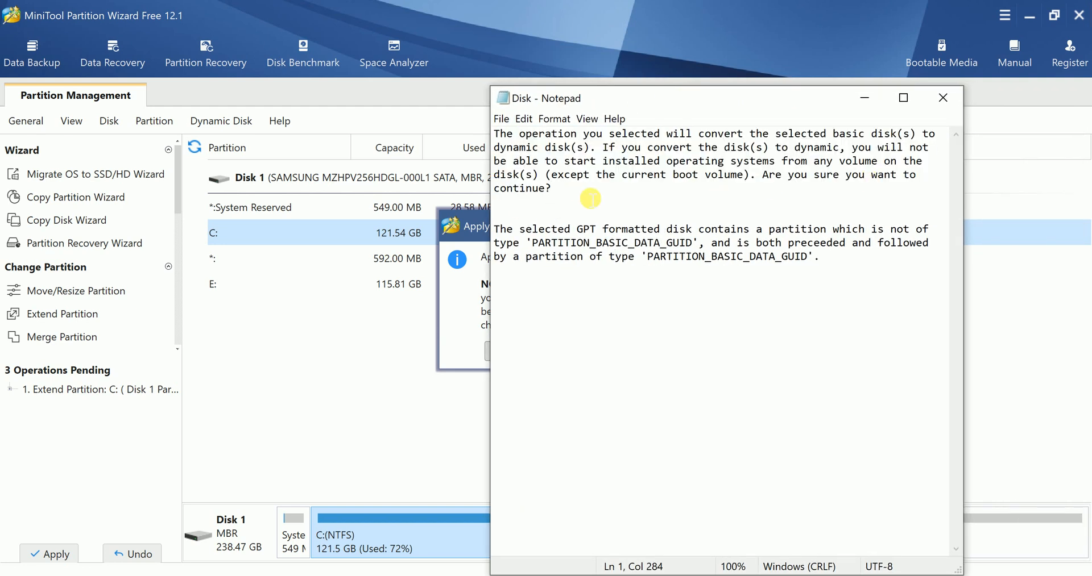
left_click_drag(584, 193, 495, 134)
left_click_drag(503, 234, 895, 282)
left_click(856, 275)
left_click_drag(829, 261, 601, 220)
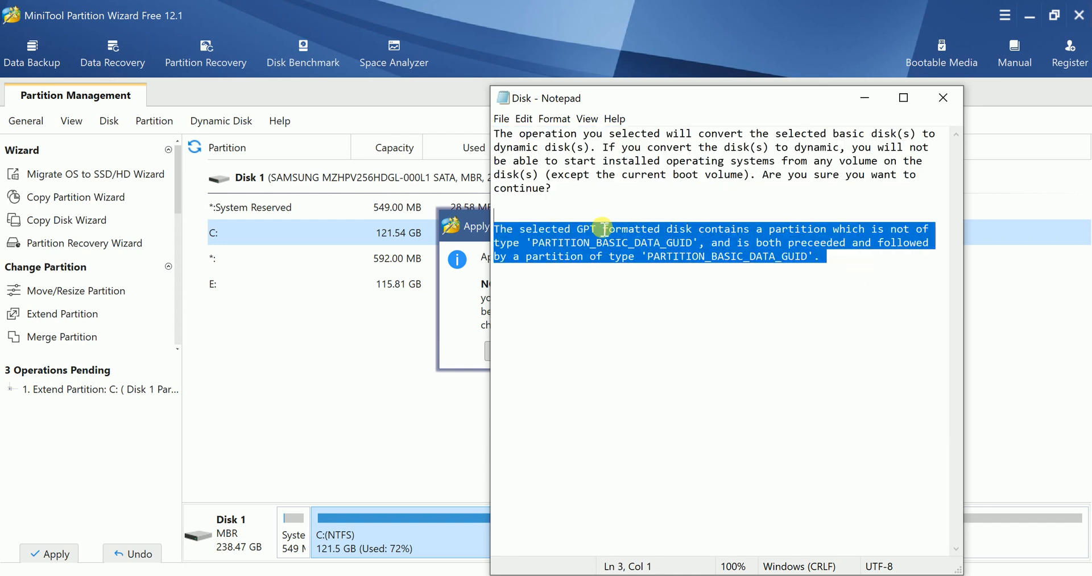
left_click(791, 332)
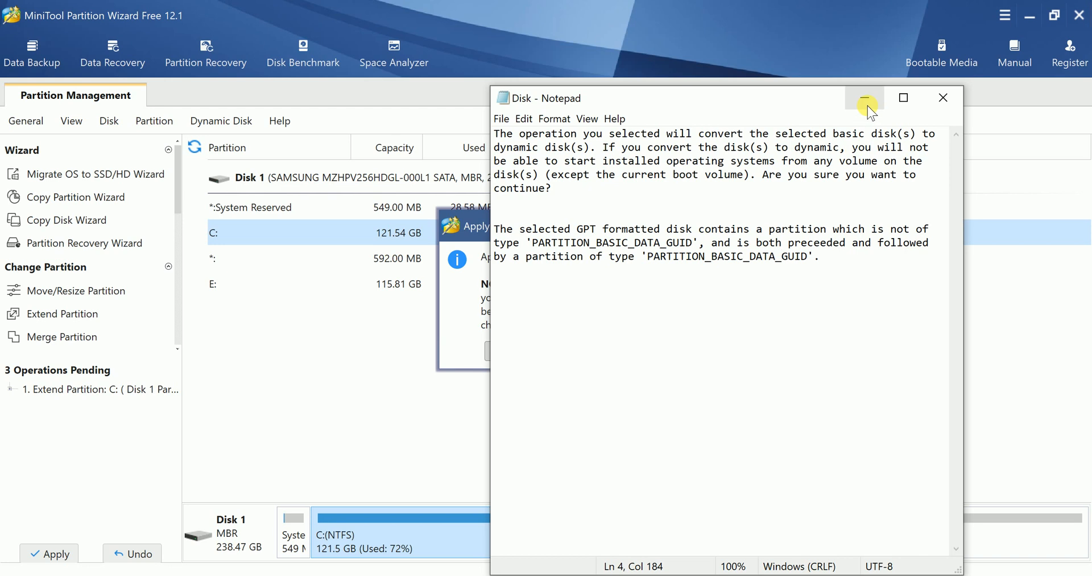
left_click(939, 100)
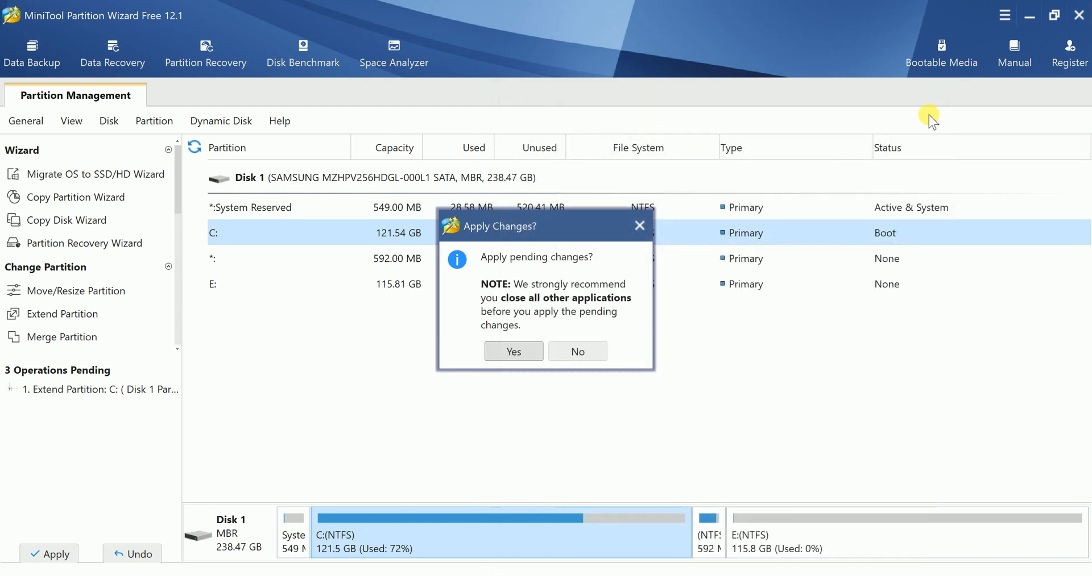
Close Calculator and confirm applying the pending changes that extend C:
left_click(496, 575)
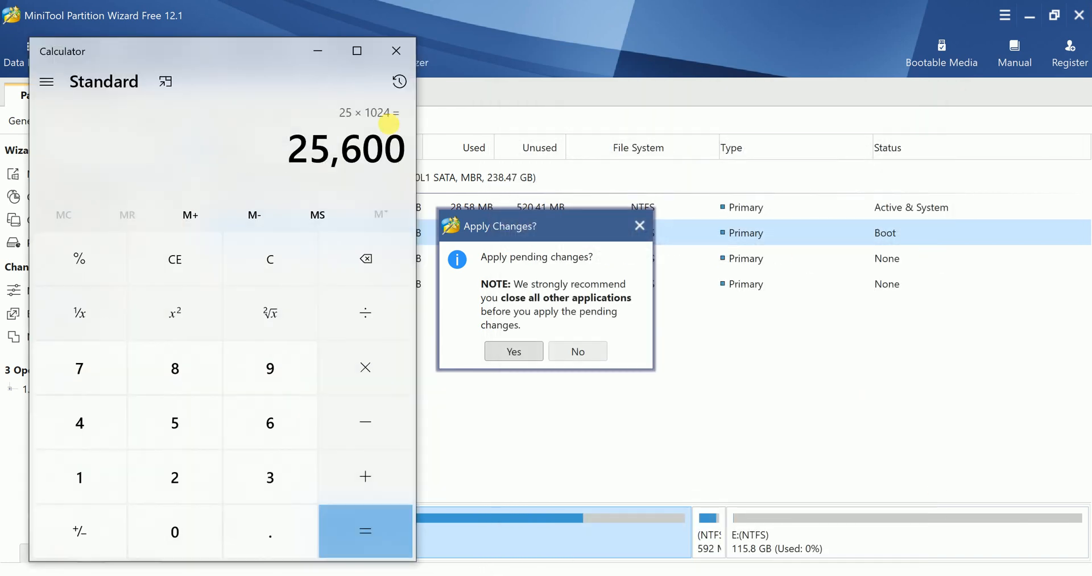
left_click(397, 46)
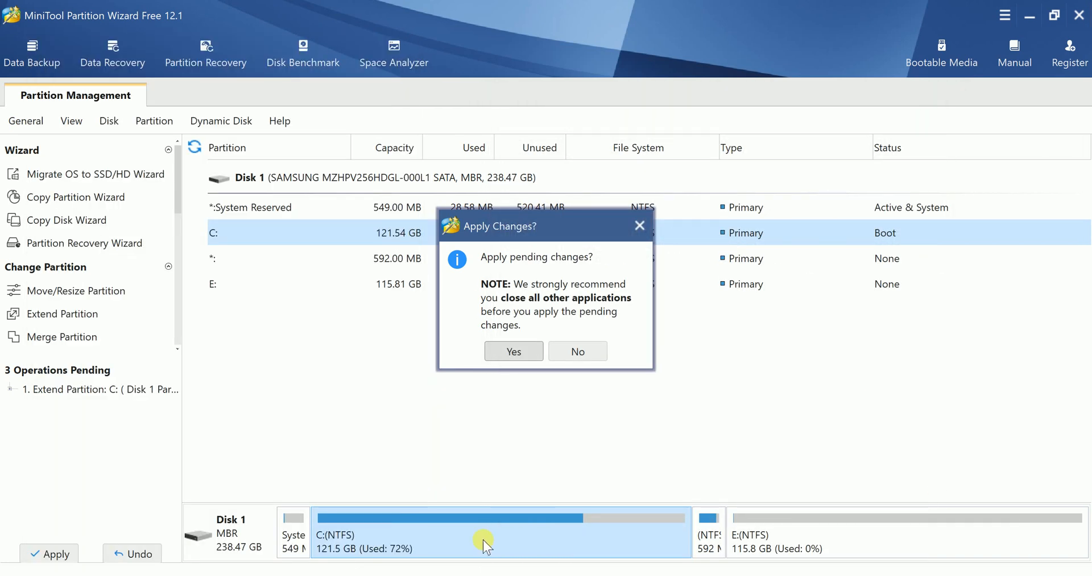
left_click(513, 353)
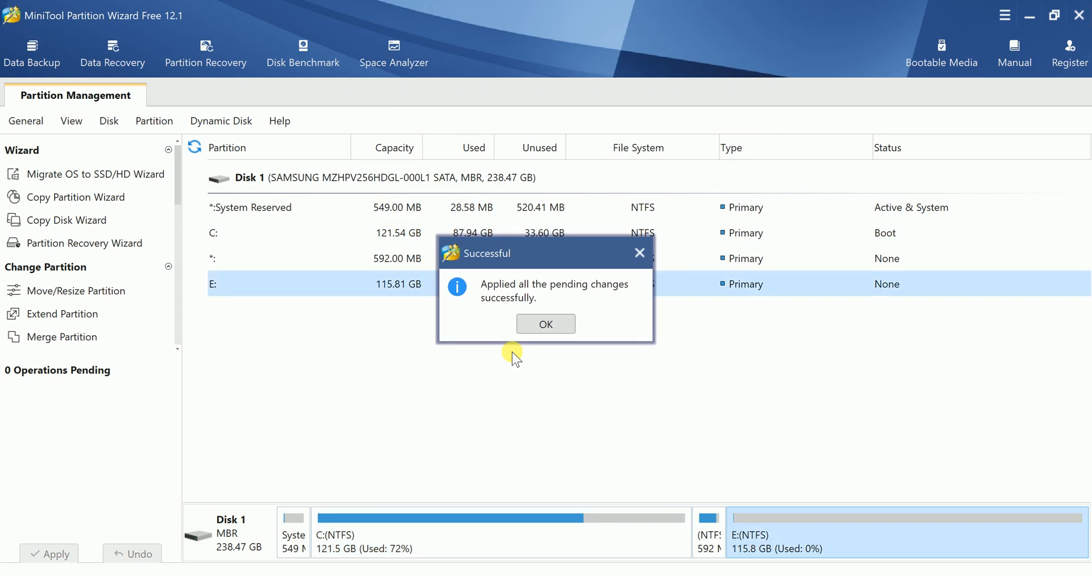
left_click(537, 325)
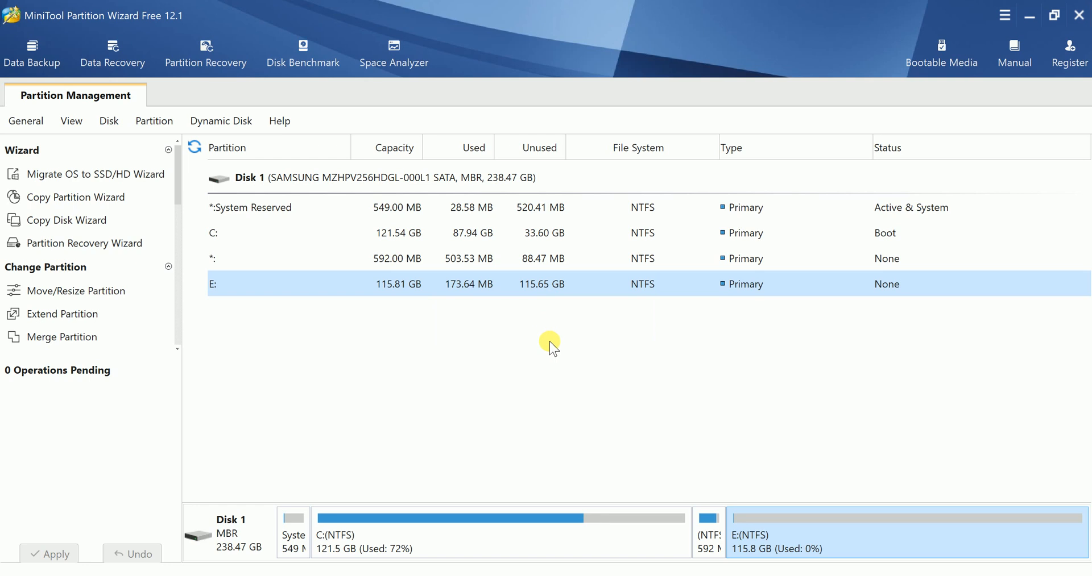
Check the free space of Local Disk (C:) in a refreshed This PC view and close File Explorer
left_click(476, 575)
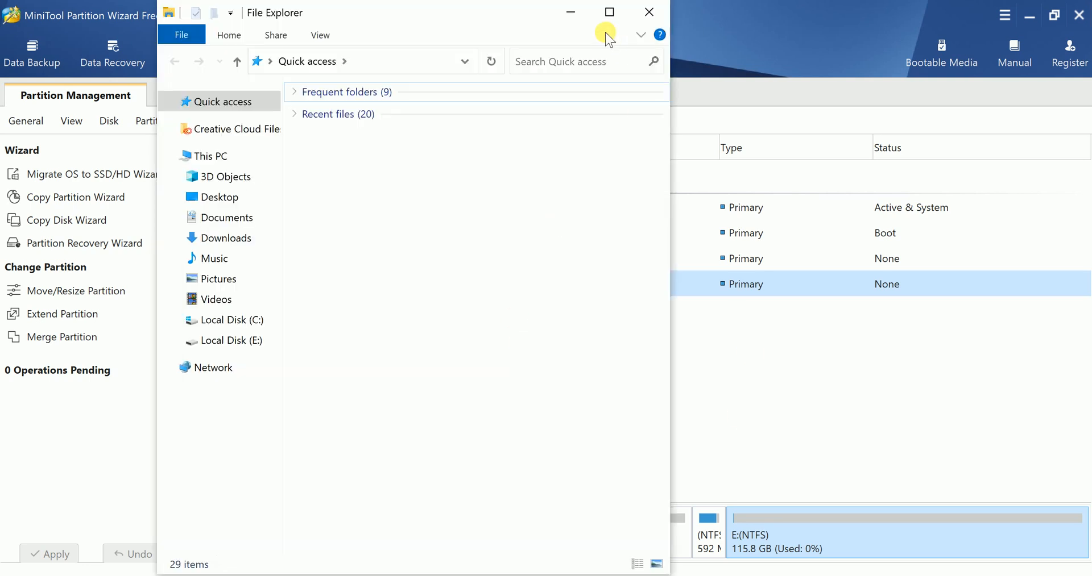
left_click(609, 12)
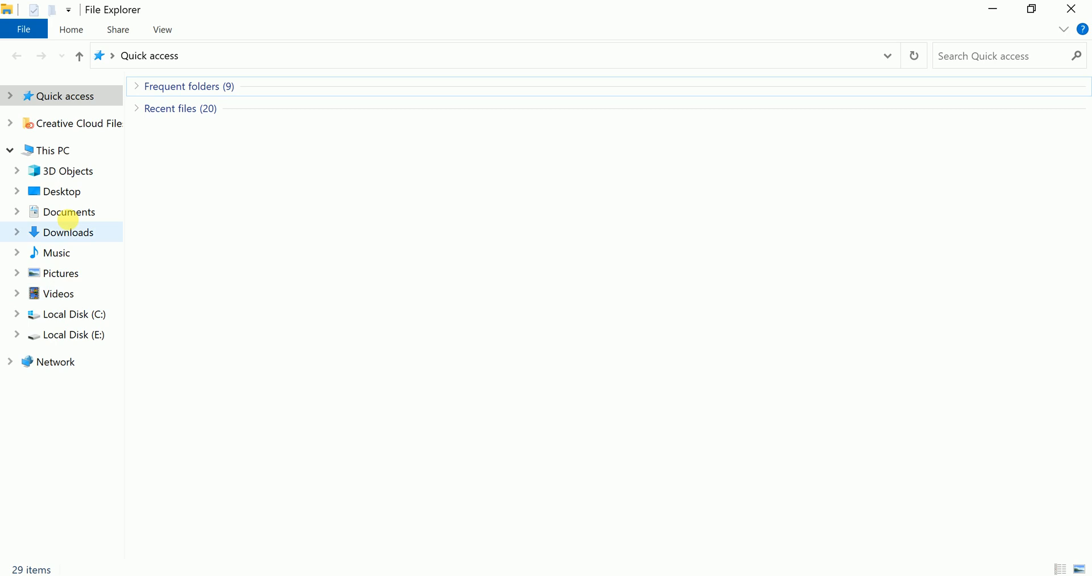
left_click(67, 152)
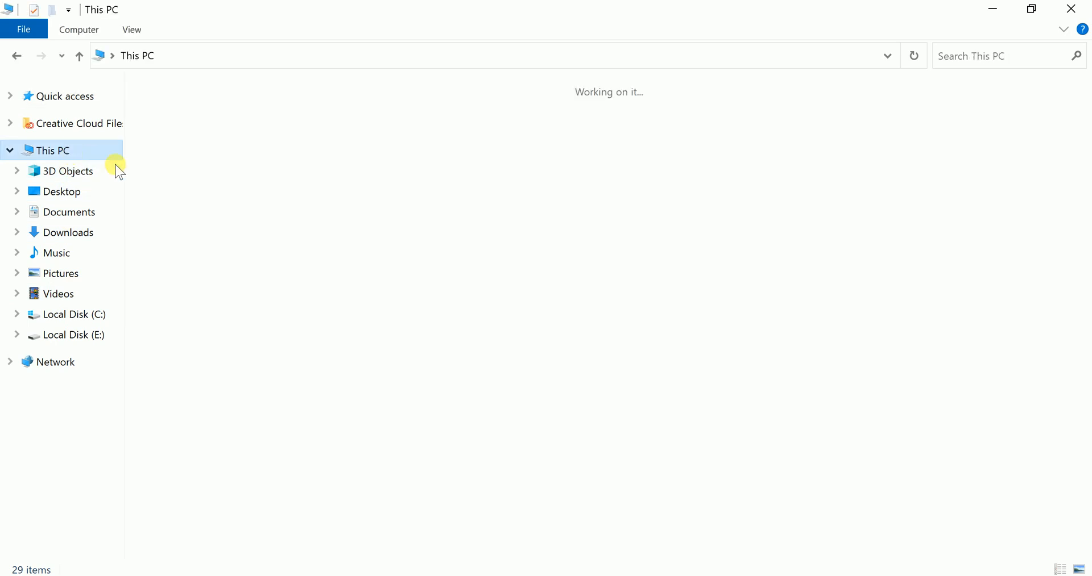
right_click(292, 201)
left_click(248, 270)
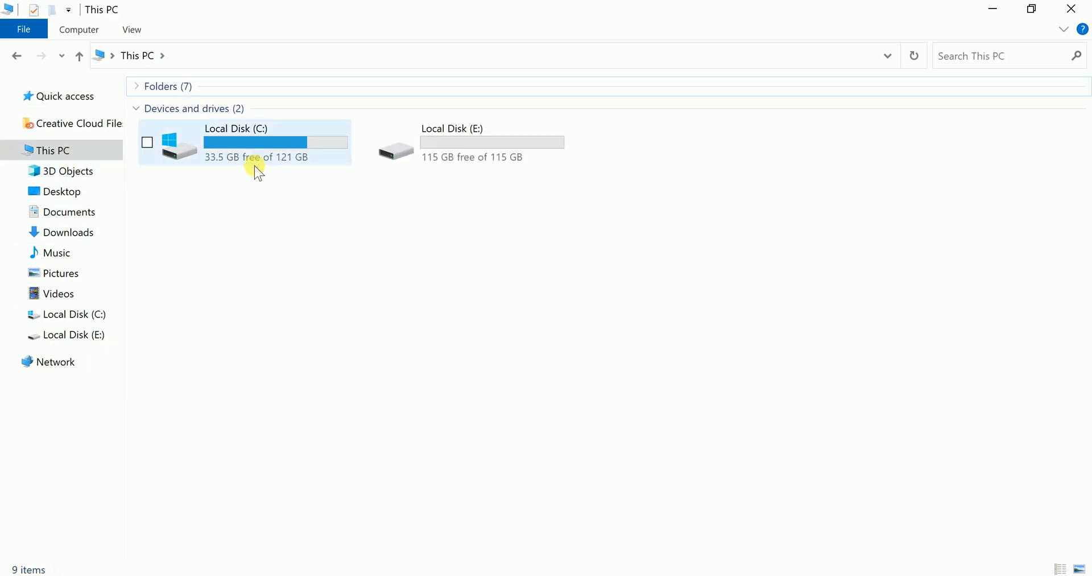
mouse_move(231, 164)
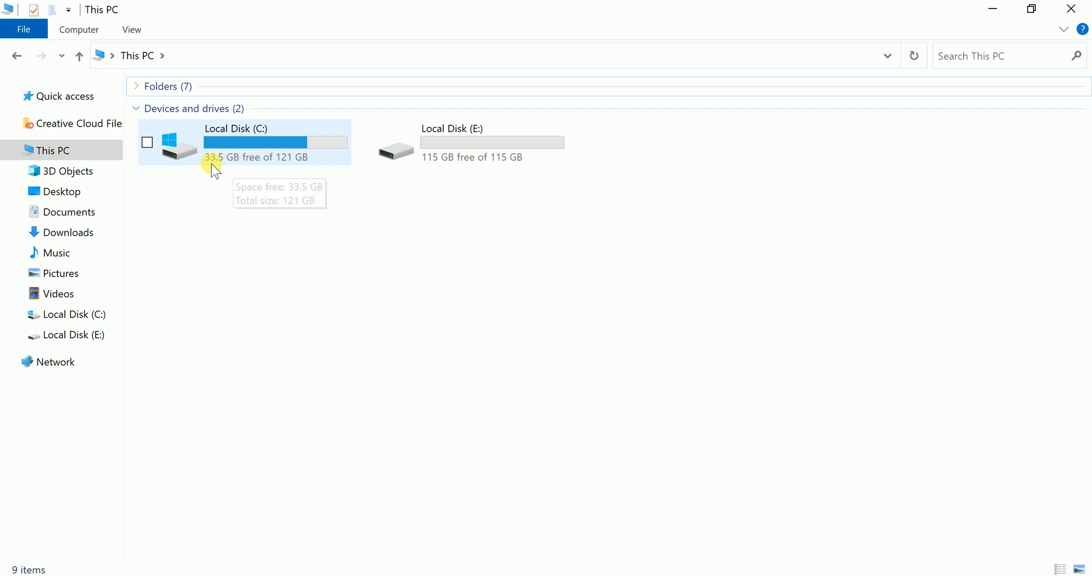
right_click(391, 235)
left_click(355, 302)
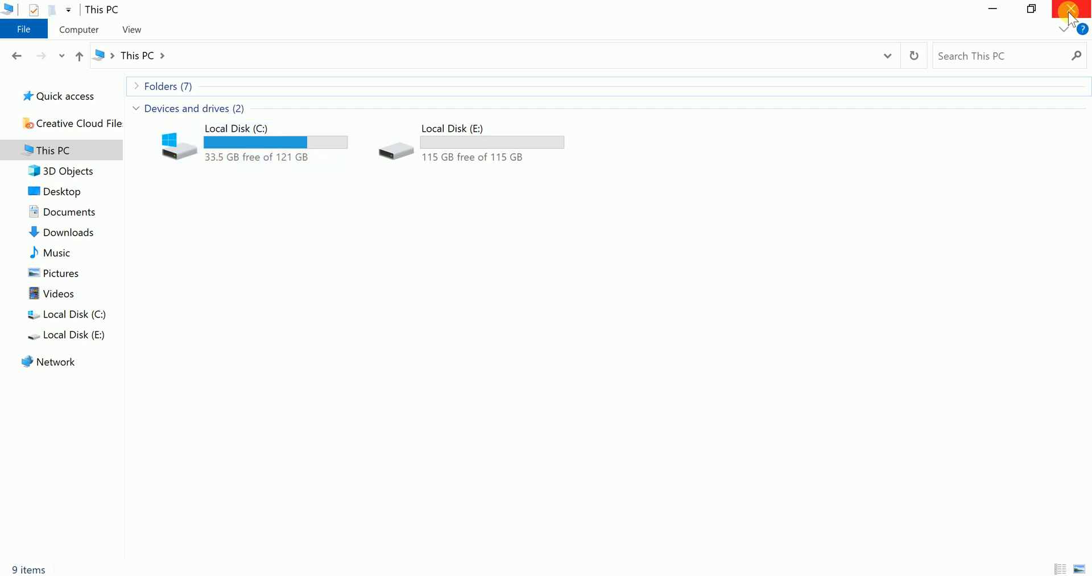
left_click(1071, 9)
Minimize Partition Wizard and try to view the disk layout in Disk Management within a maximized Computer Management window
left_click(1017, 27)
left_click(47, 164)
right_click(47, 164)
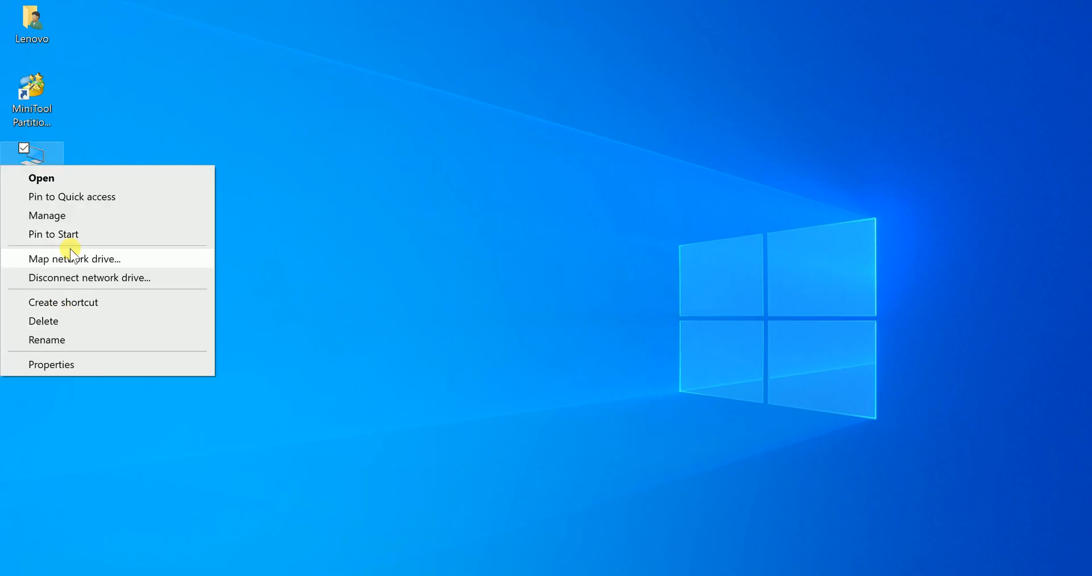
left_click(74, 220)
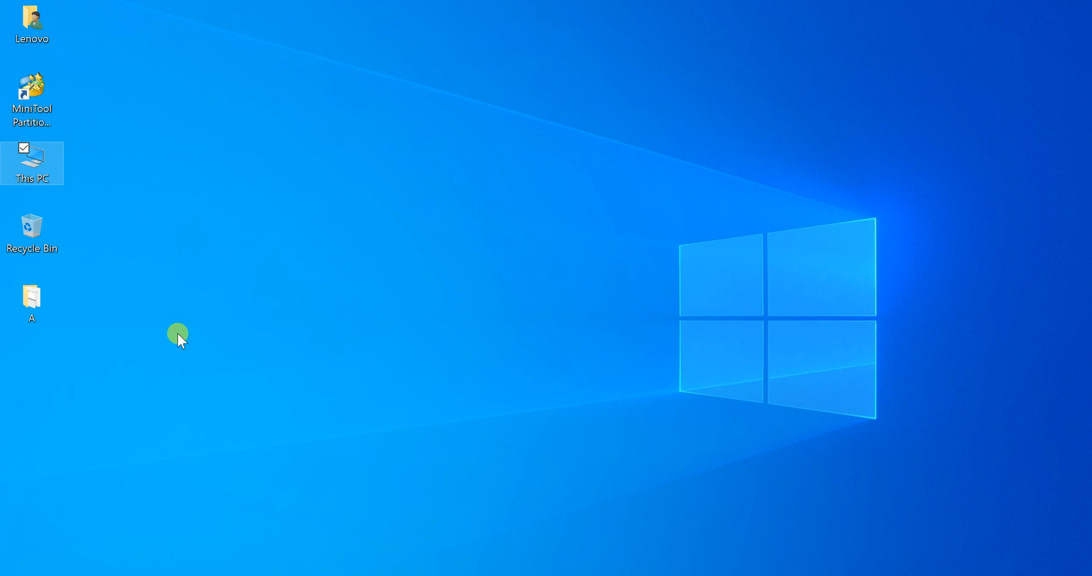
left_click(356, 329)
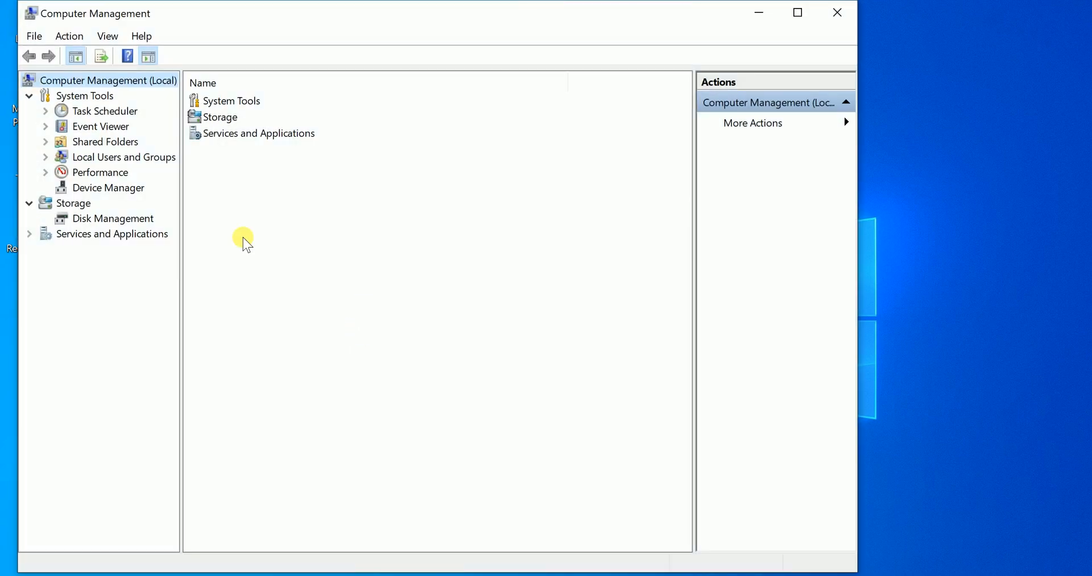
left_click(85, 218)
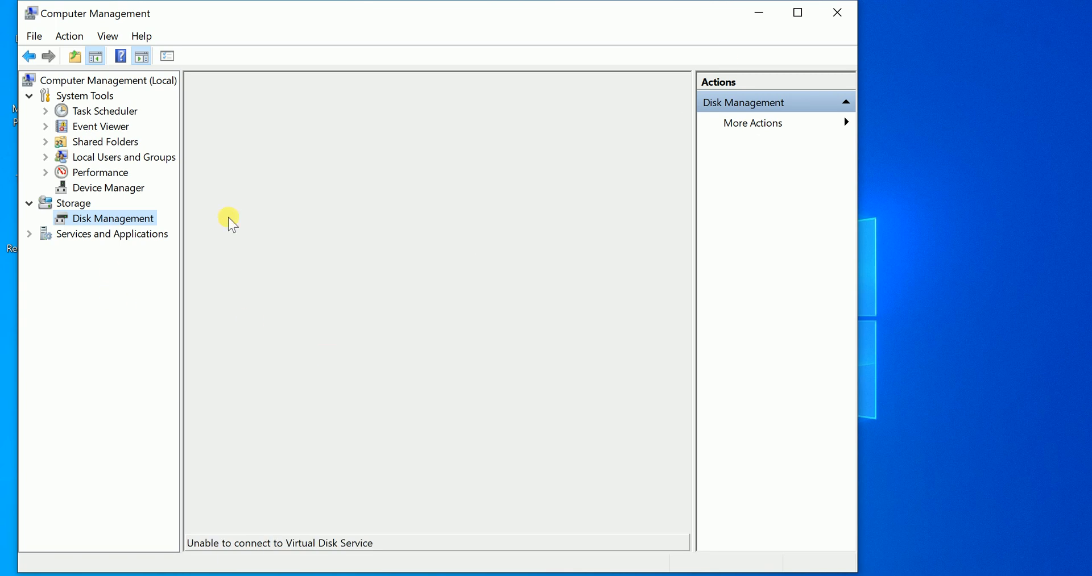
left_click(798, 13)
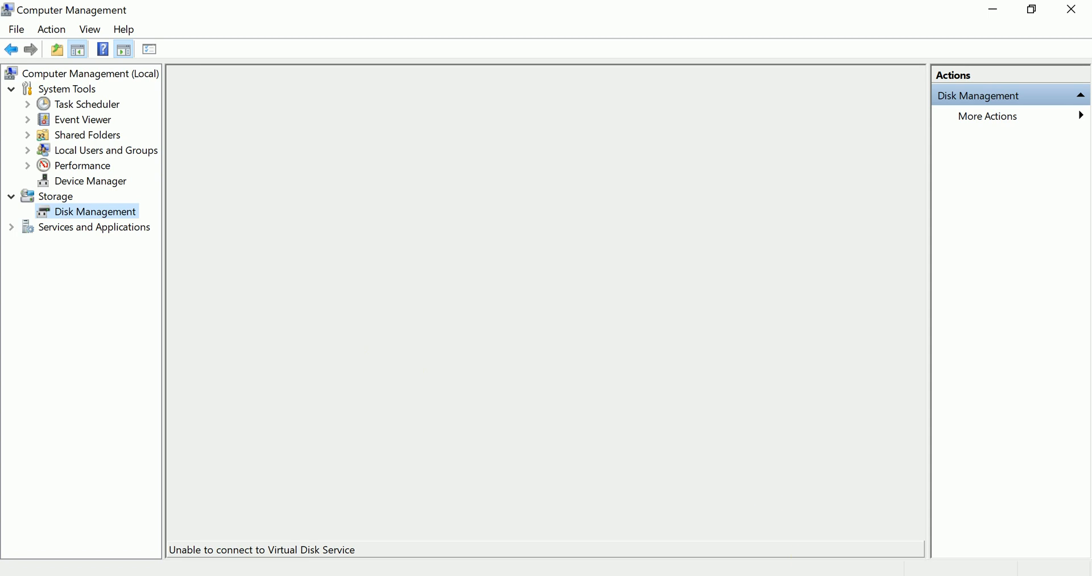
Quit MiniTool Partition Wizard, close Computer Management and refresh the desktop
left_click(833, 575)
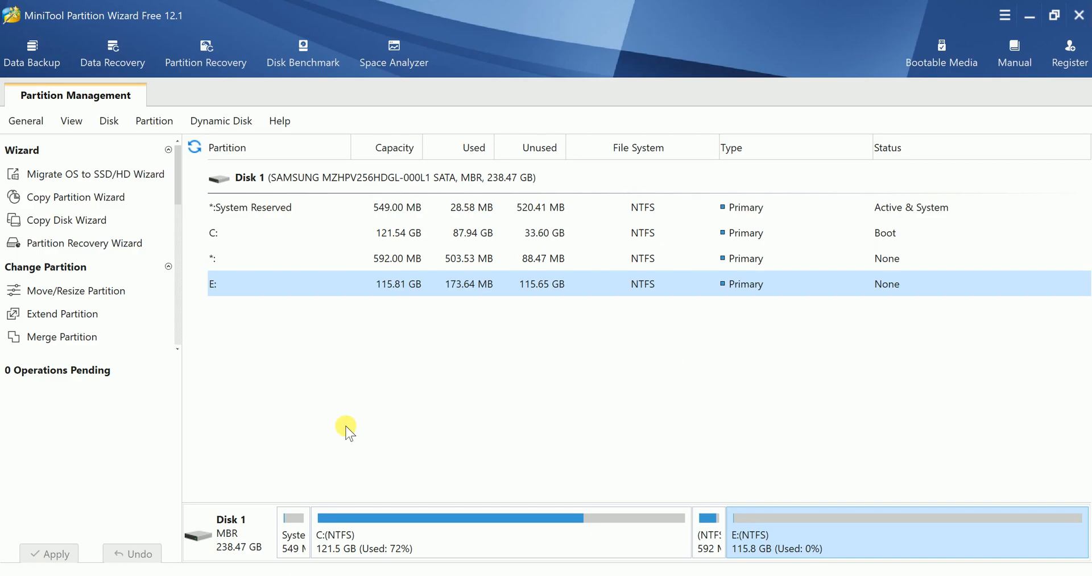
left_click(1079, 15)
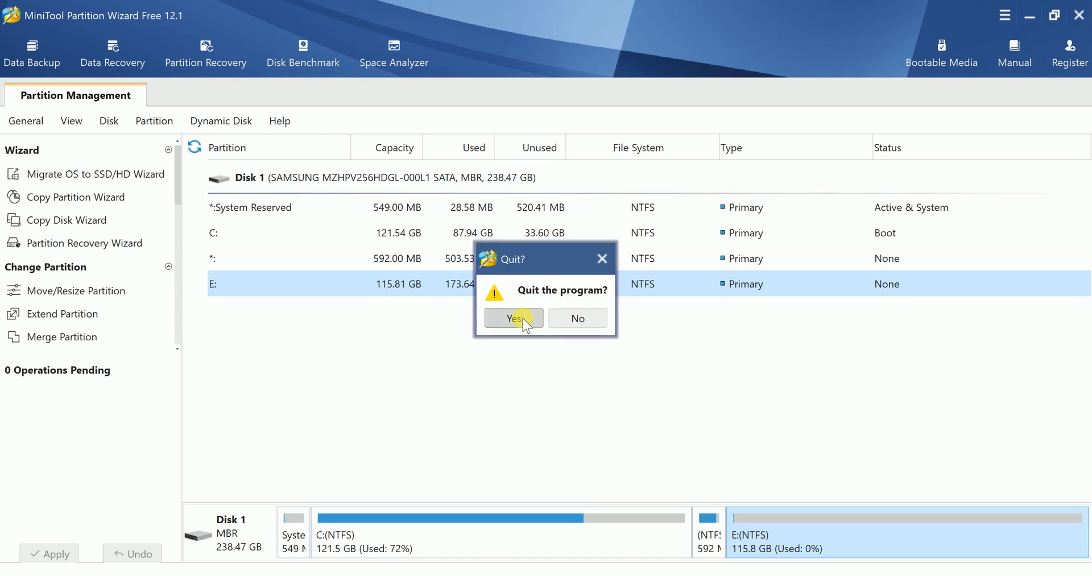
left_click(533, 314)
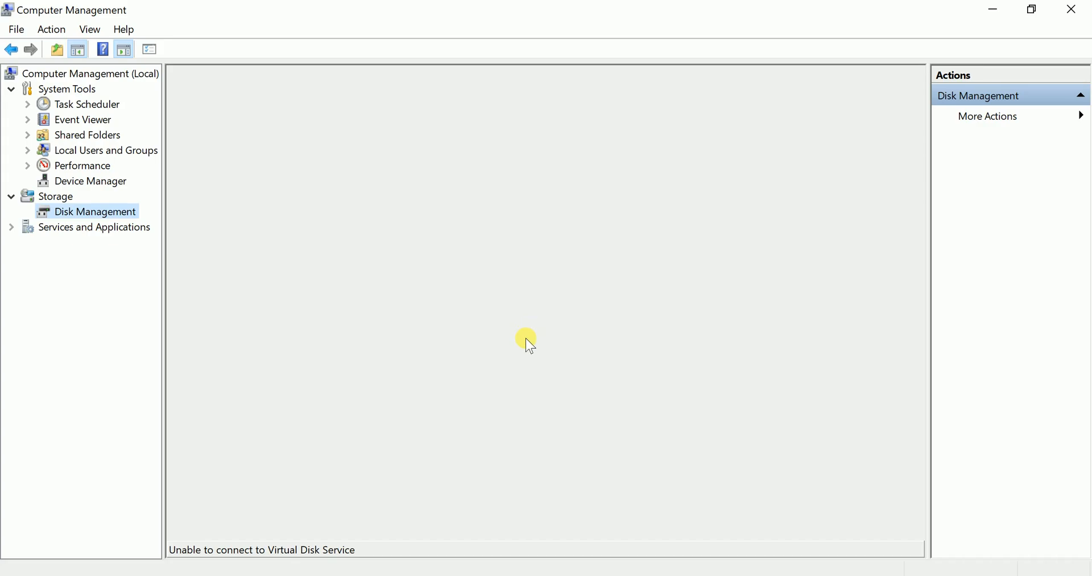
left_click(1072, 9)
right_click(237, 138)
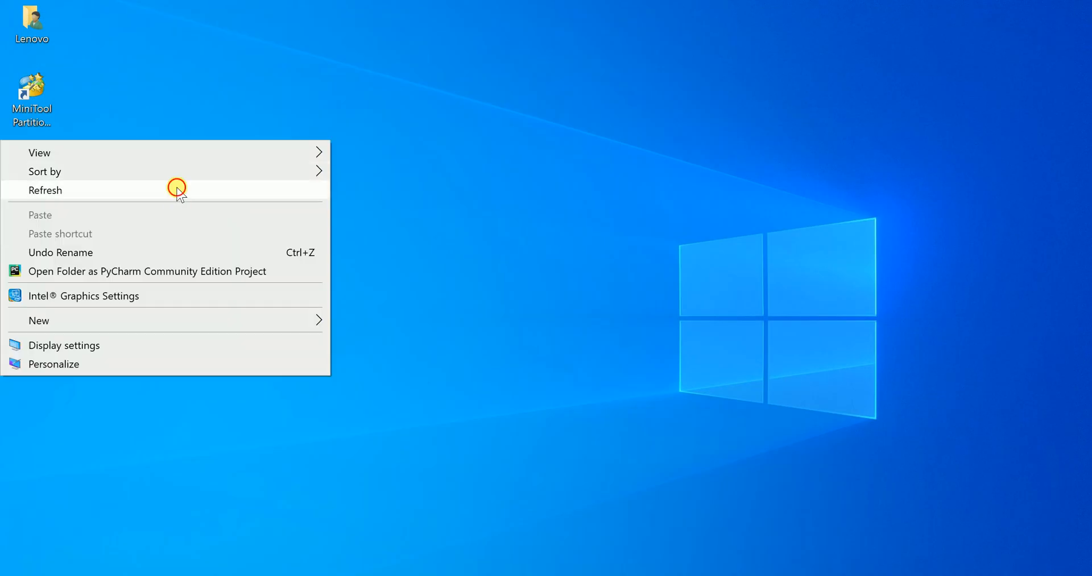
left_click(176, 187)
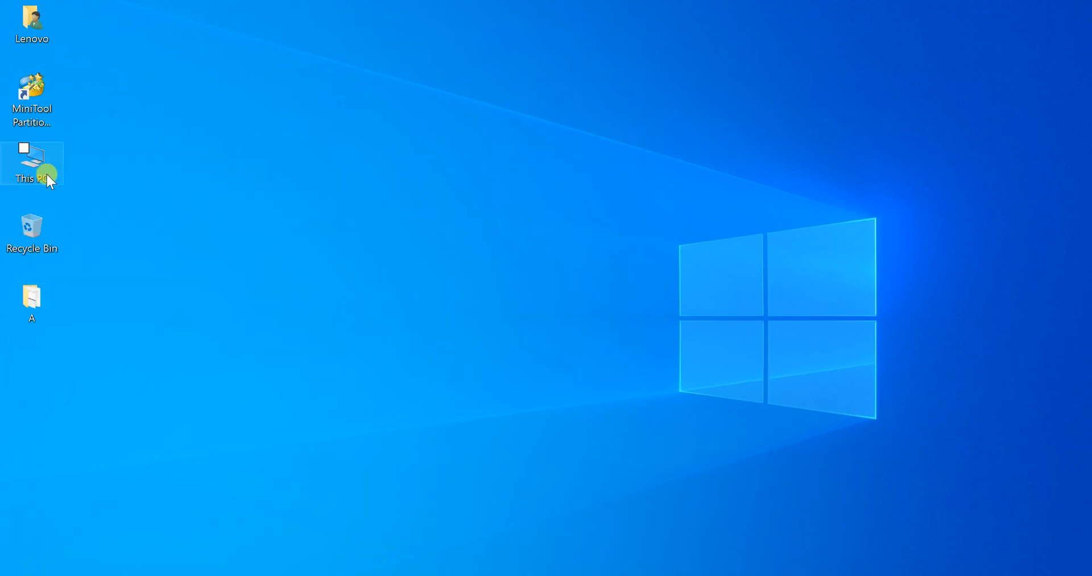
Reopen Computer Management for This PC and examine the partitions of Disk 0 in Disk Management, with the window maximized
right_click(46, 173)
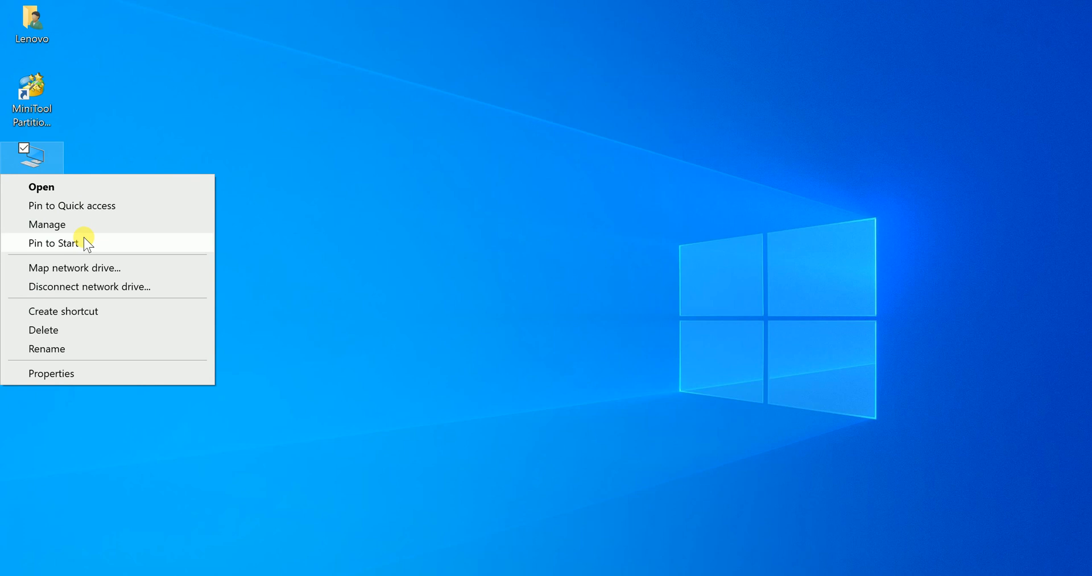
left_click(96, 226)
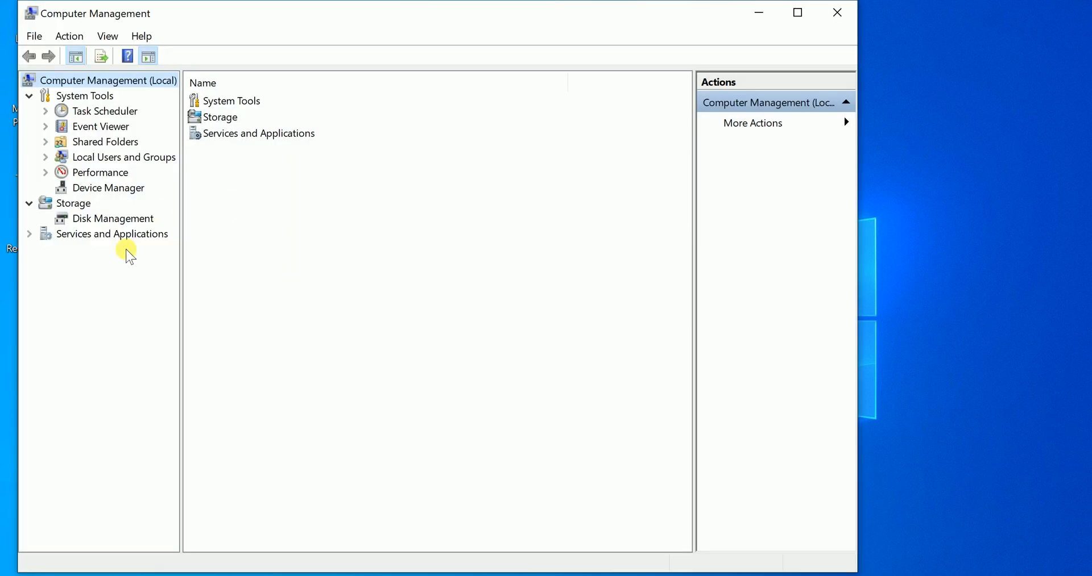
left_click(113, 219)
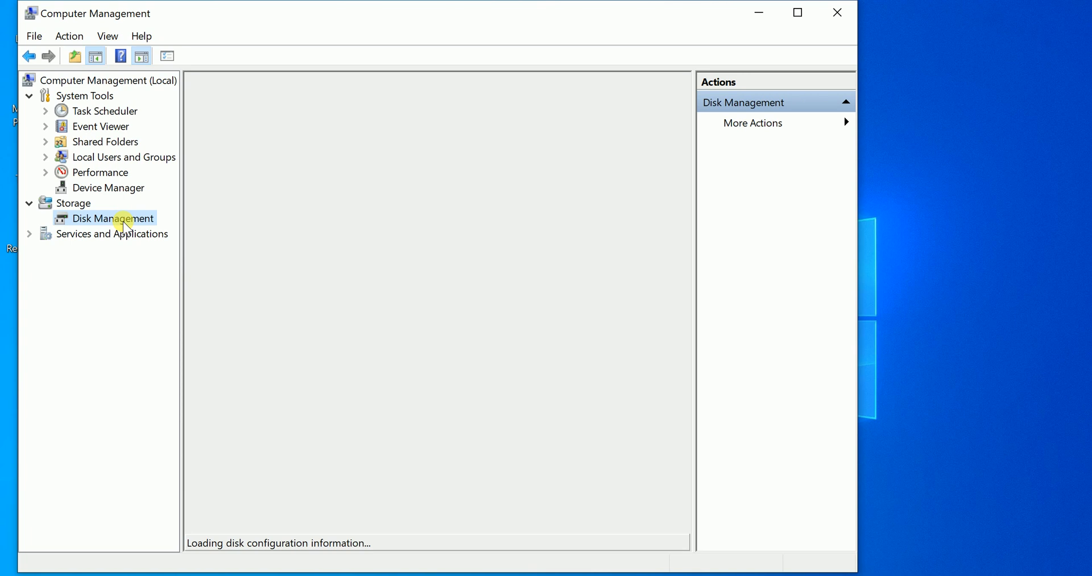
left_click(798, 14)
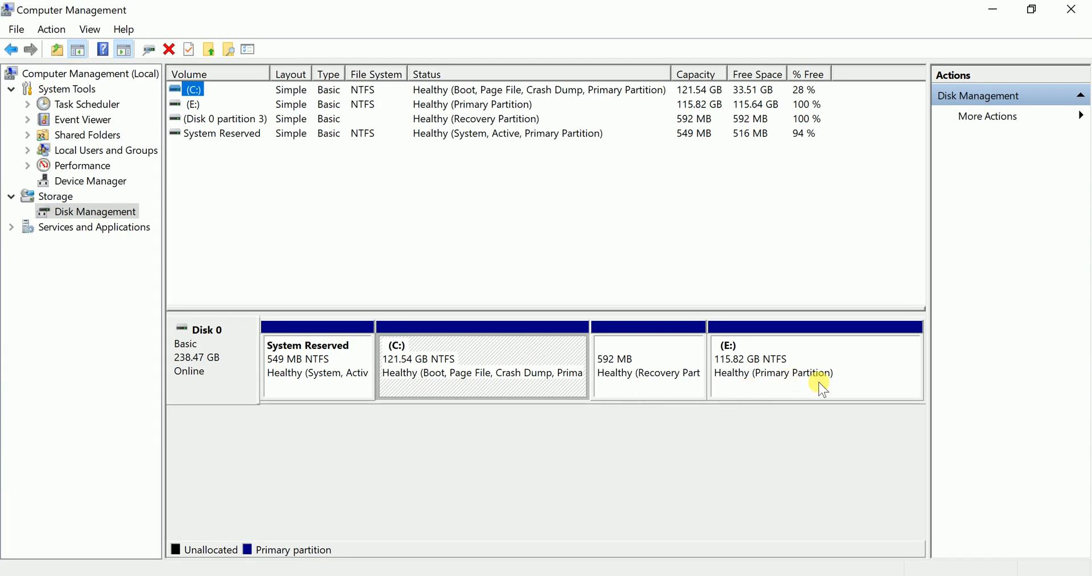